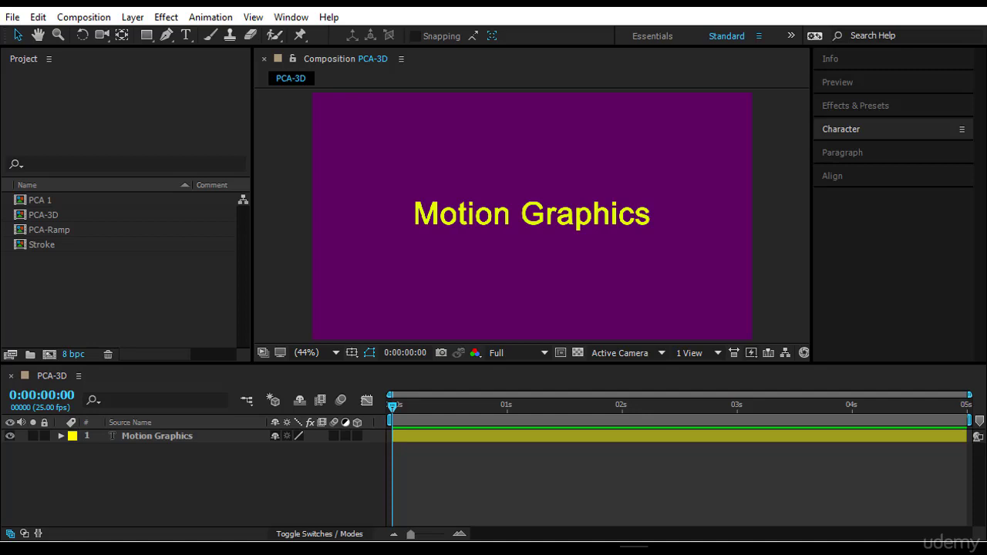
# - Set the Motion Graphics text's font size to 120 px in the Character panel
pyautogui.click(870, 133)
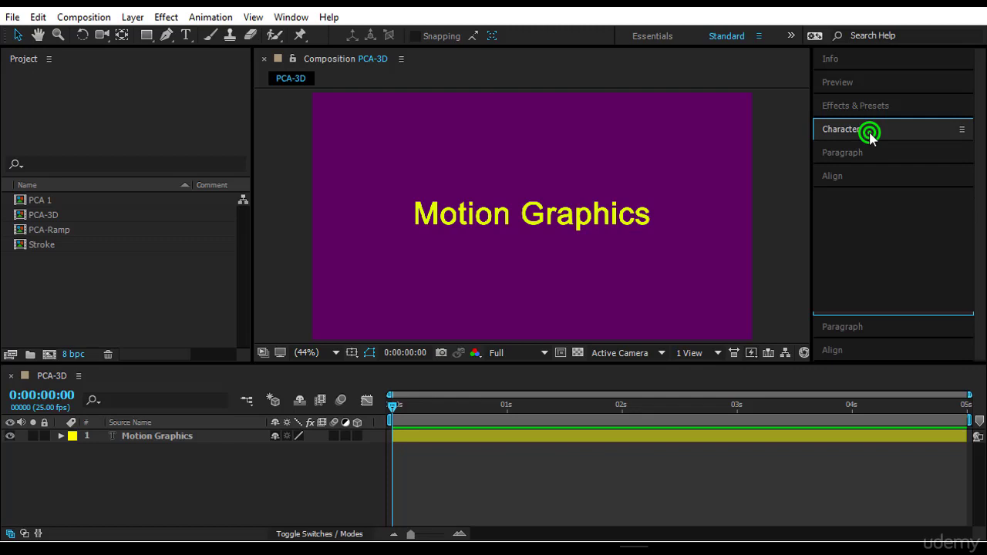
pyautogui.click(617, 226)
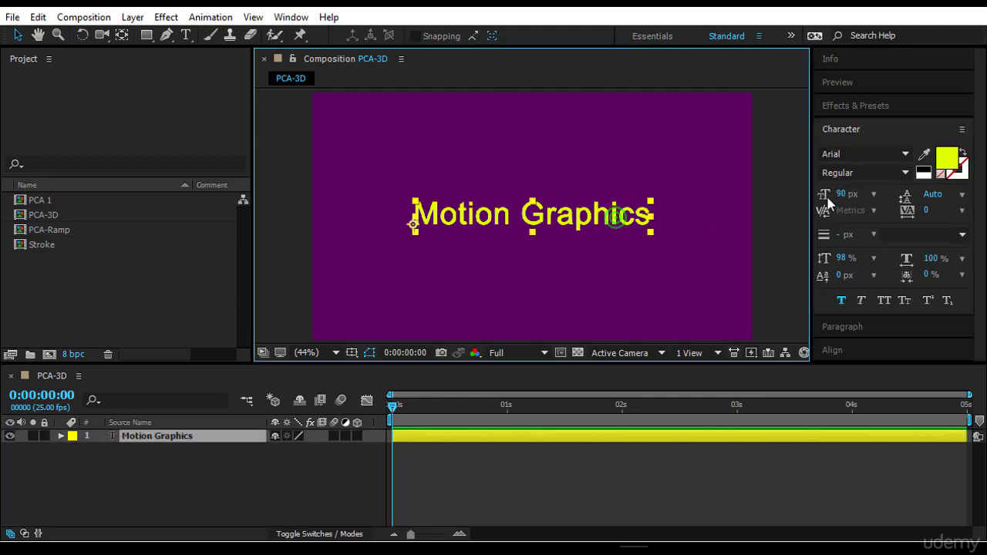
pyautogui.moveTo(840, 194); pyautogui.dragTo(872, 194)
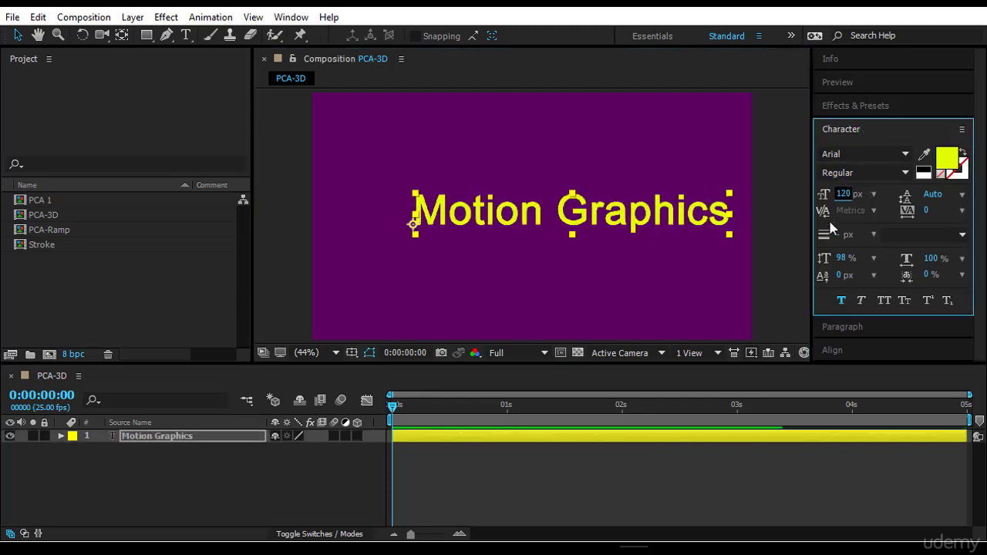
# - Centre the text horizontally and vertically in the composition
pyautogui.click(874, 345)
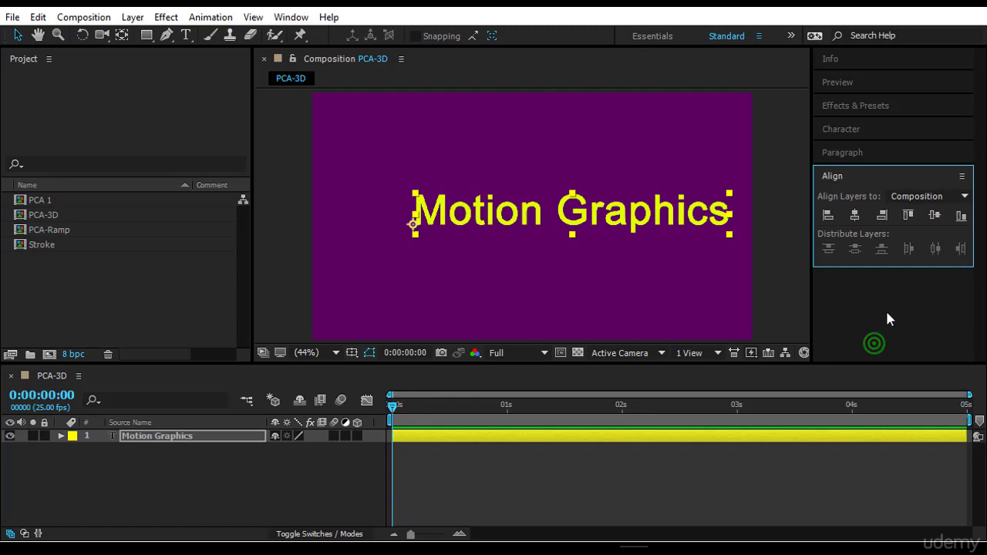
pyautogui.click(855, 215)
pyautogui.click(931, 216)
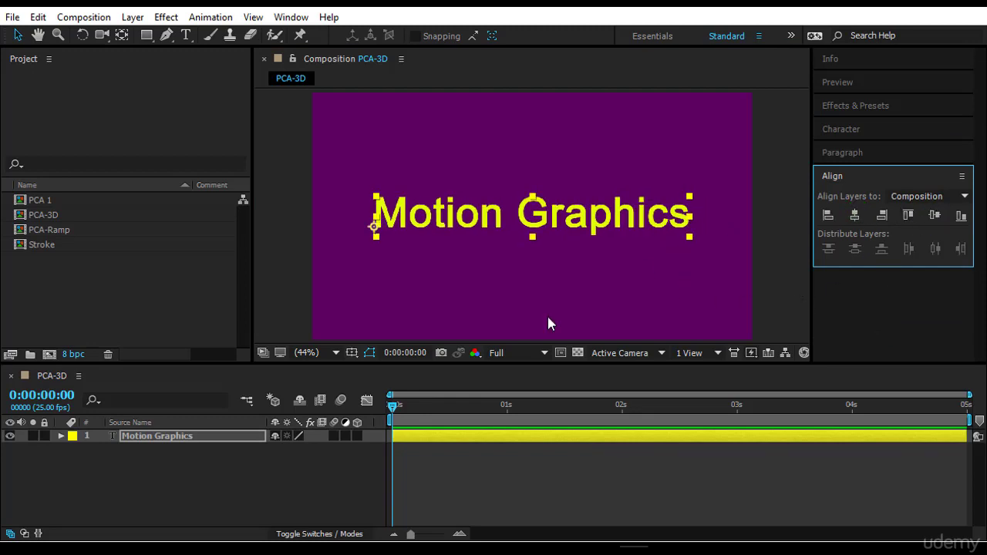
# - Enable per-character 3D on the Motion Graphics text layer
pyautogui.click(186, 438)
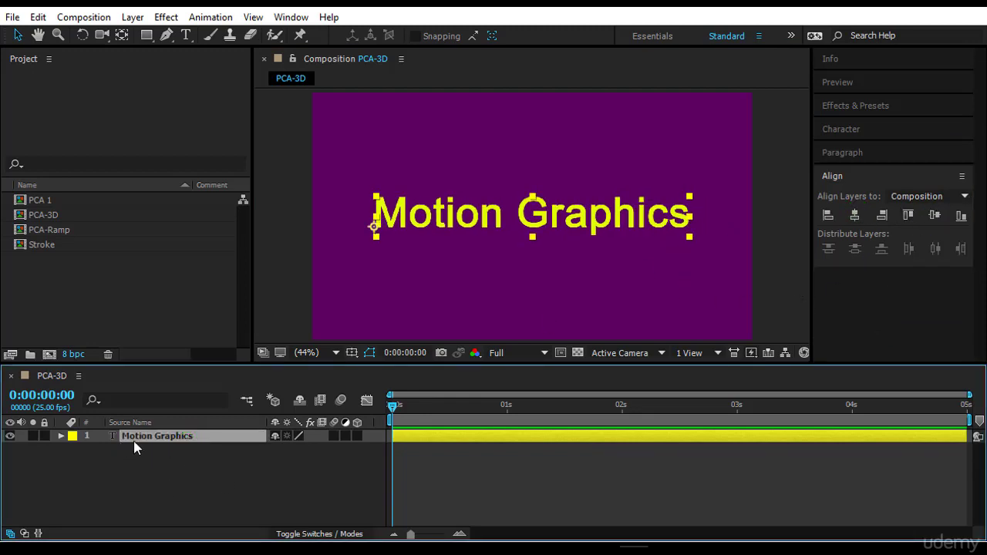
pyautogui.click(60, 437)
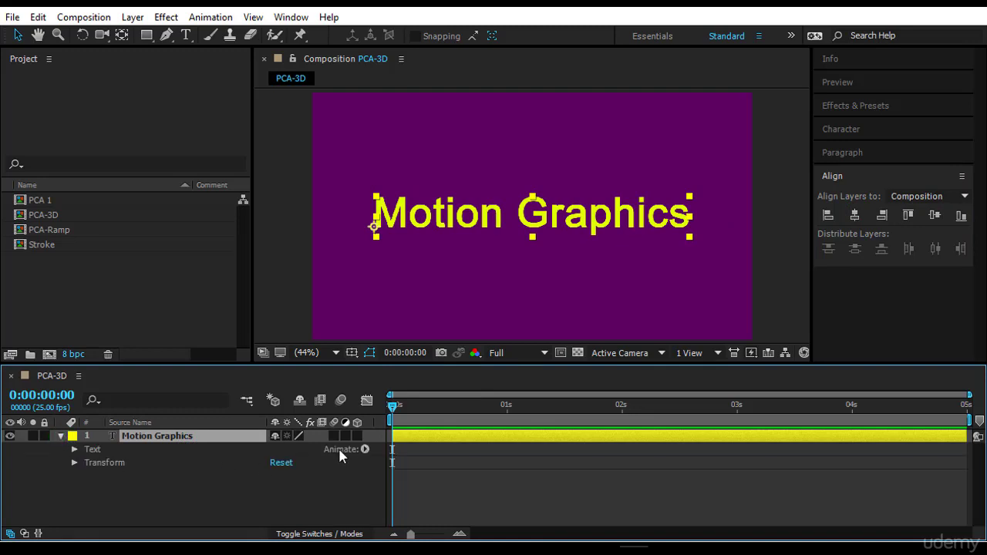
pyautogui.click(365, 450)
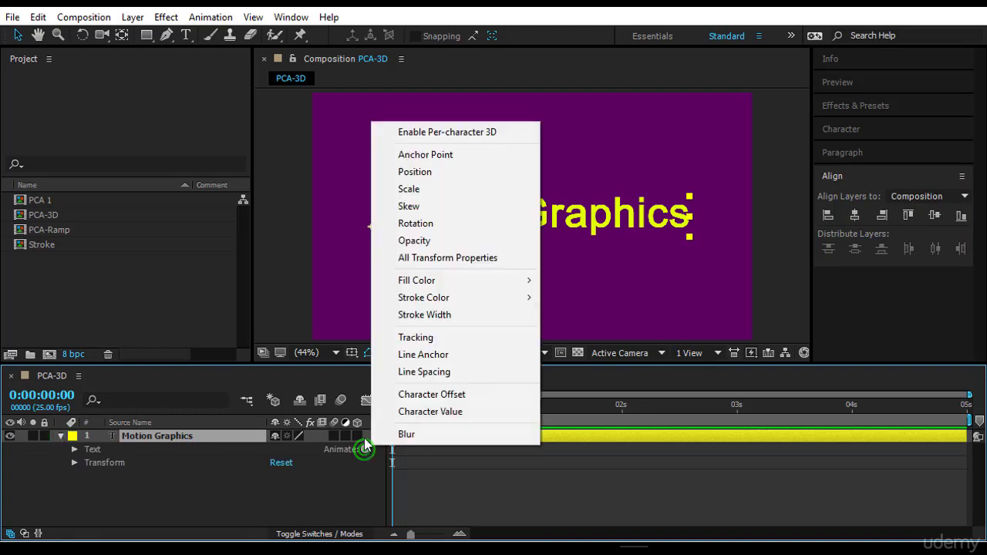
pyautogui.click(445, 138)
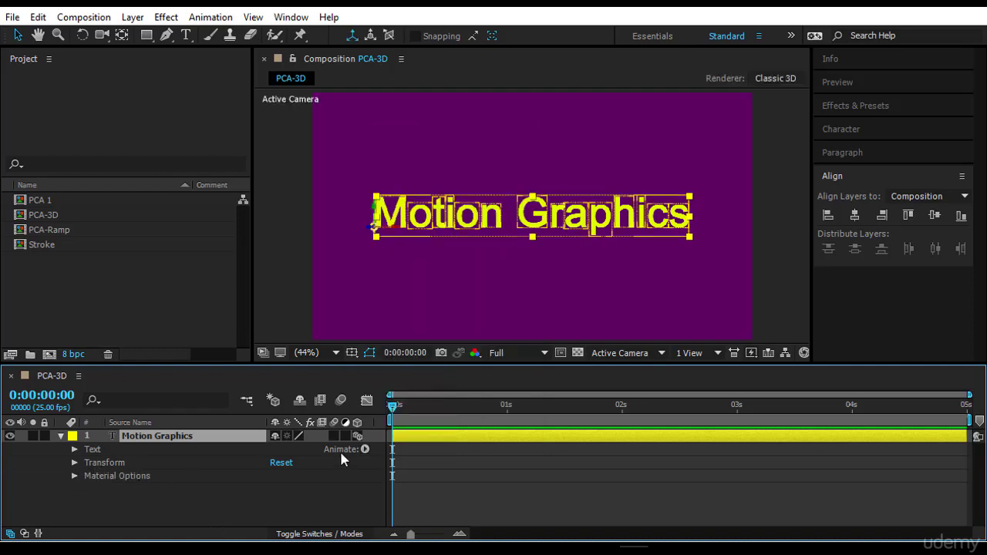
# - Add a Position animator to the layer's Text group
pyautogui.click(75, 463)
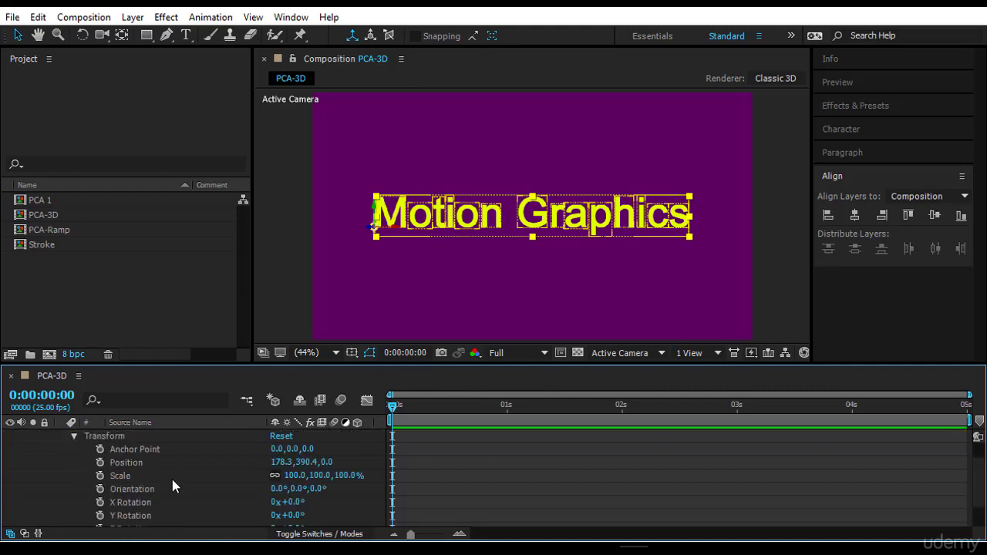
pyautogui.scroll(2, 360, 495)
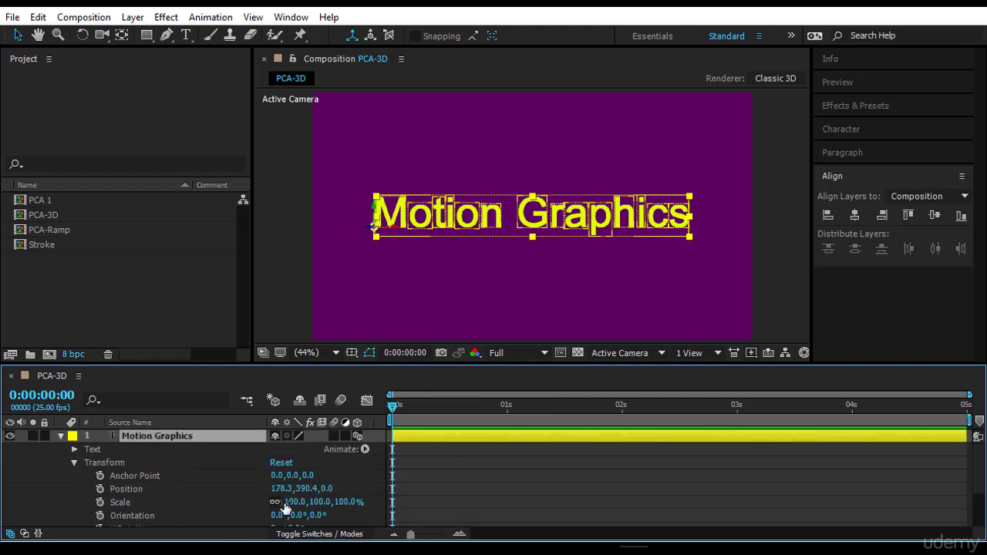
pyautogui.click(75, 463)
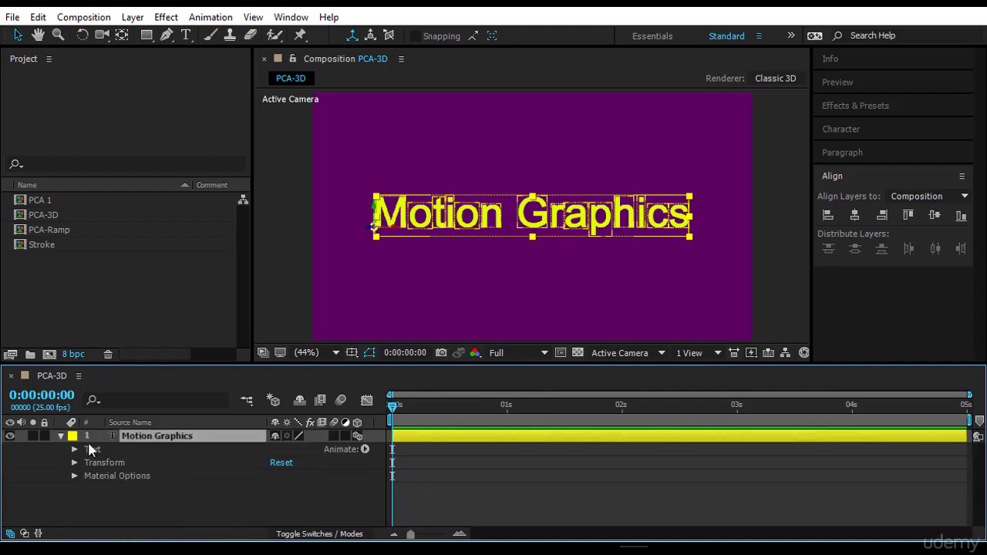
pyautogui.click(95, 449)
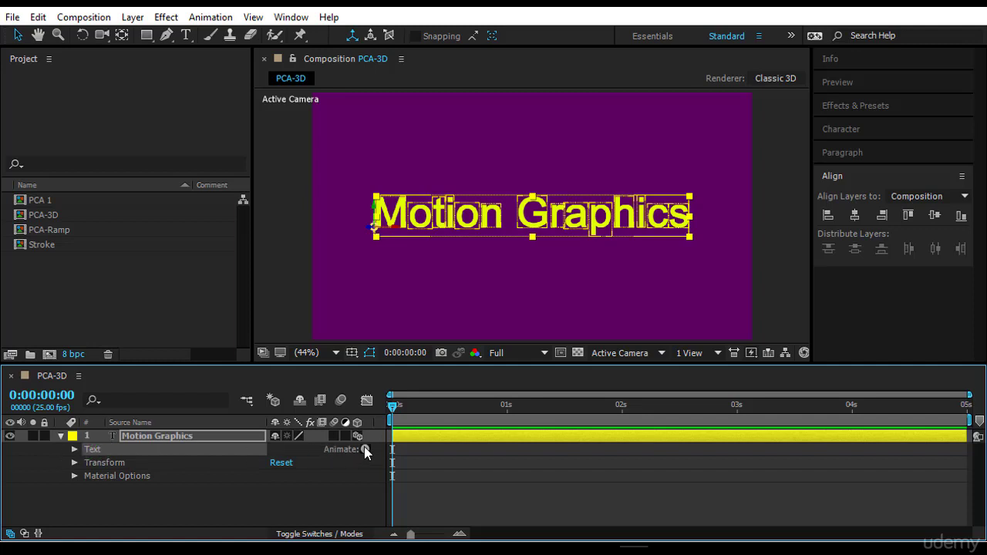
pyautogui.click(365, 450)
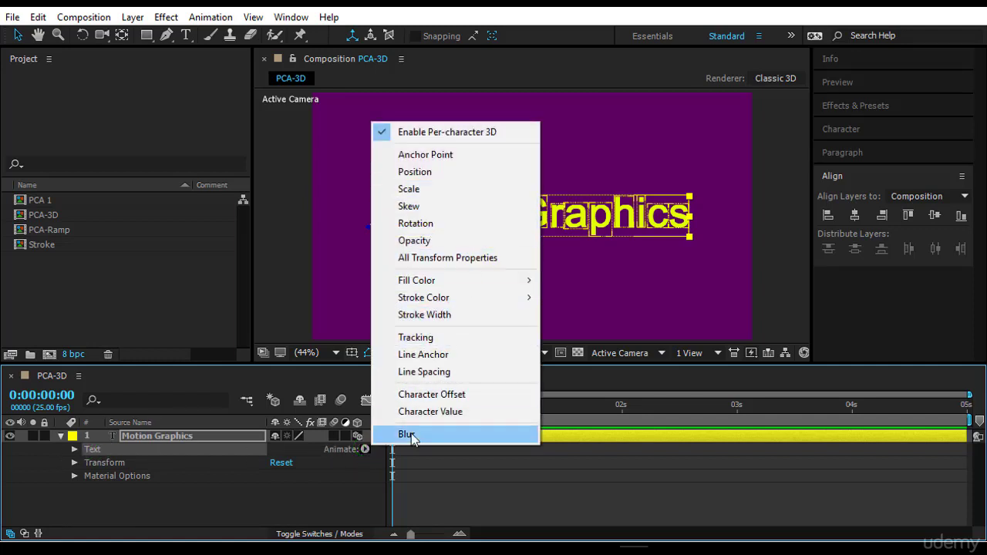
pyautogui.click(461, 178)
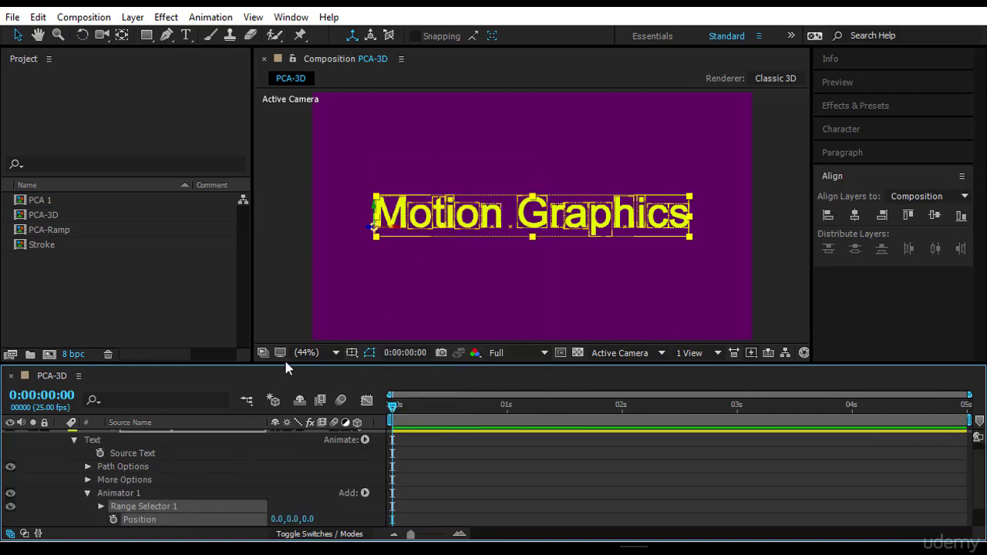
# - Keyframe Range Selector 1 Start at 0% at 0 s and 100% at 1 s
pyautogui.moveTo(286, 363); pyautogui.dragTo(286, 337)
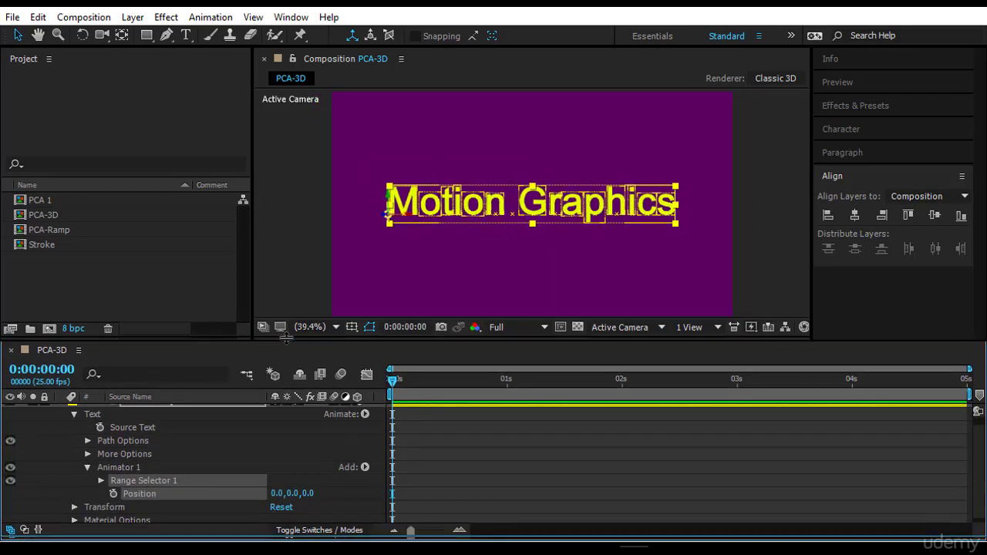
pyautogui.click(339, 498)
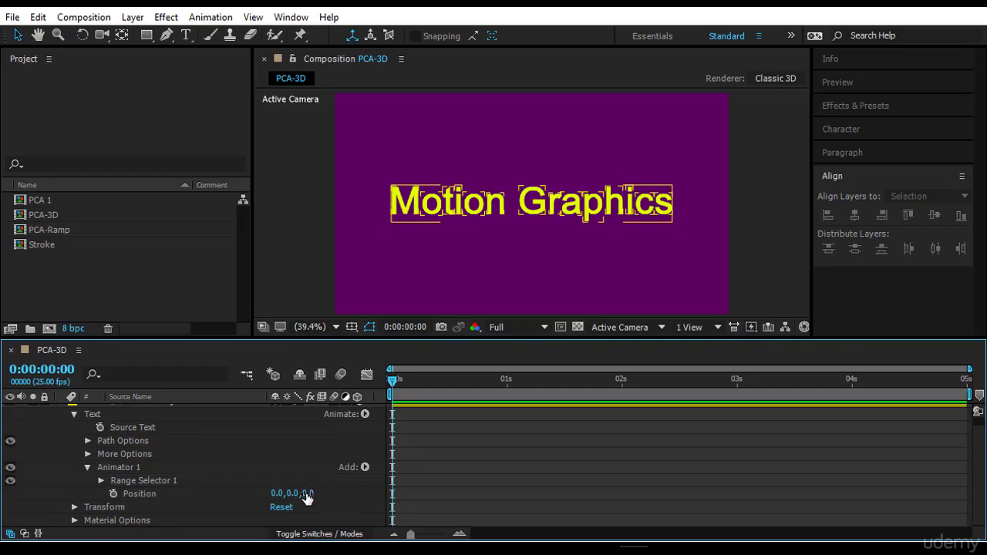
pyautogui.scroll(1, 231, 459)
pyautogui.click(202, 412)
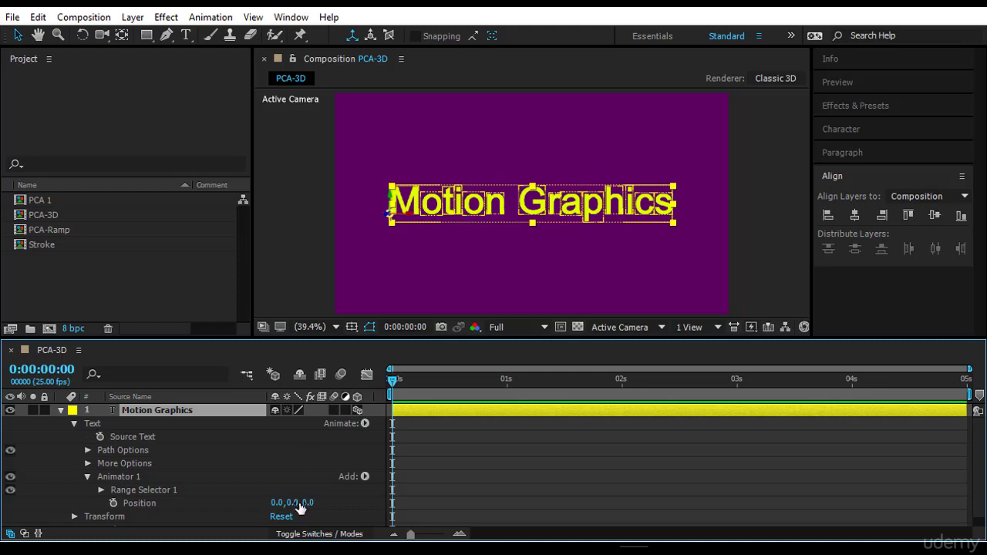
pyautogui.click(101, 491)
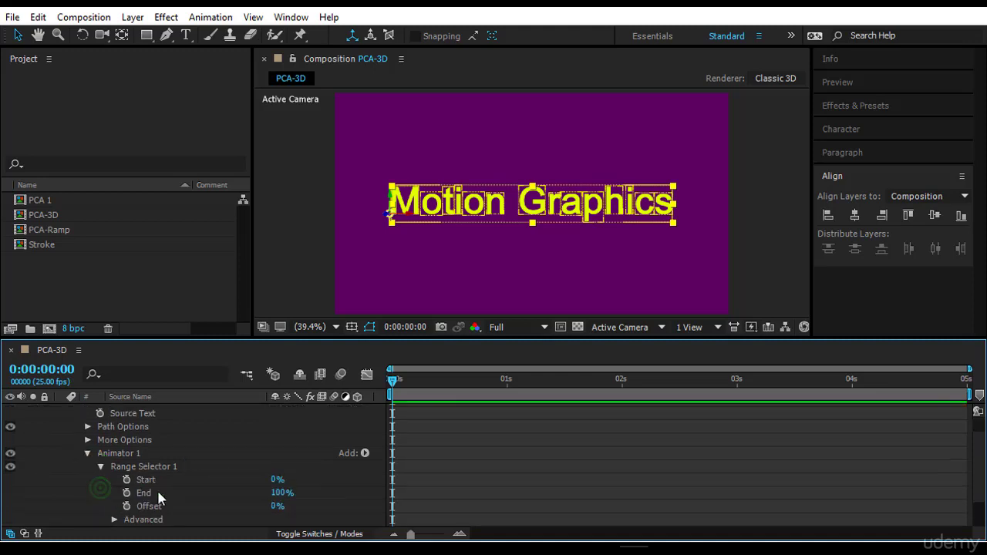
pyautogui.click(126, 479)
pyautogui.click(391, 383)
pyautogui.moveTo(392, 386); pyautogui.dragTo(507, 386)
pyautogui.moveTo(276, 482); pyautogui.dragTo(397, 482)
pyautogui.scroll(-2, 340, 480)
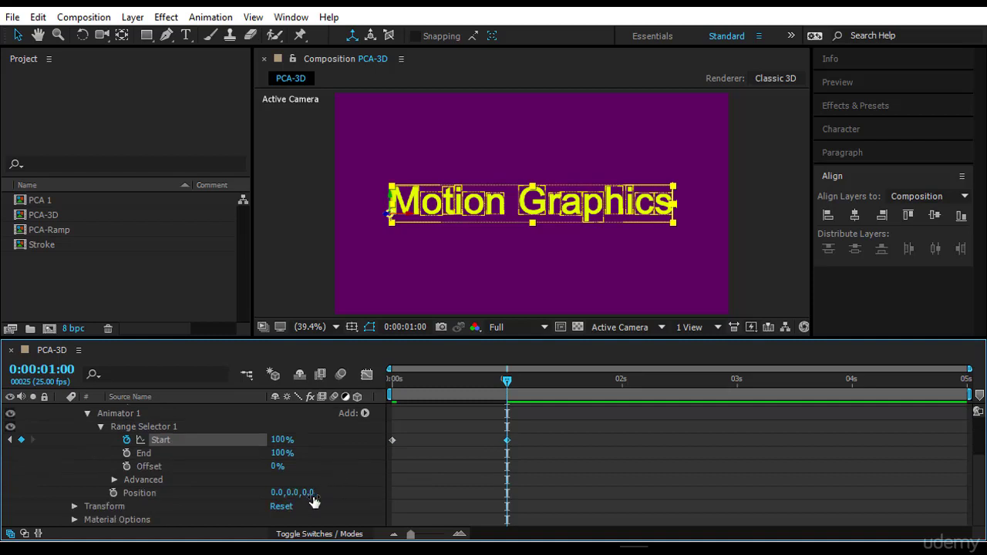
# - Set the animator's Position Z depth to 7800, giving 0,0,7800
pyautogui.click(312, 500)
pyautogui.click(172, 492)
pyautogui.click(308, 498)
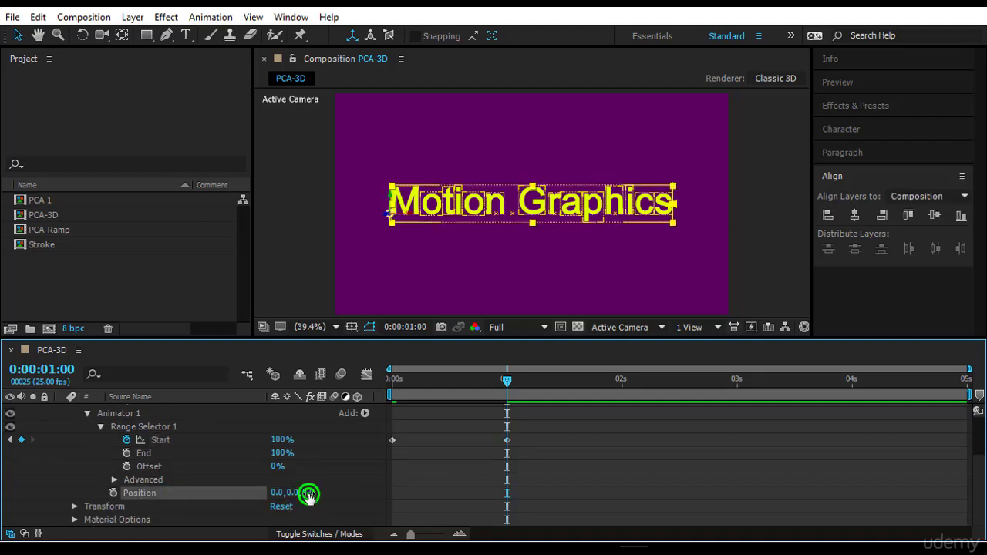
pyautogui.moveTo(308, 498); pyautogui.dragTo(383, 490)
pyautogui.moveTo(505, 380); pyautogui.dragTo(360, 412)
pyautogui.moveTo(314, 495); pyautogui.dragTo(714, 493)
pyautogui.click(714, 489)
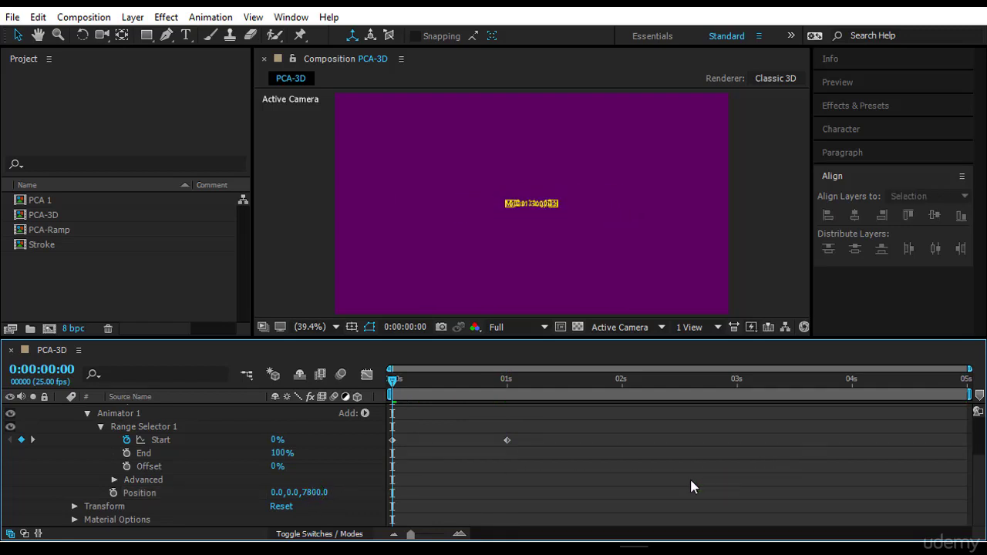
# - Preview the characters flying forward from depth, then scroll the timeline toward Range Selector 1
pyautogui.click(832, 83)
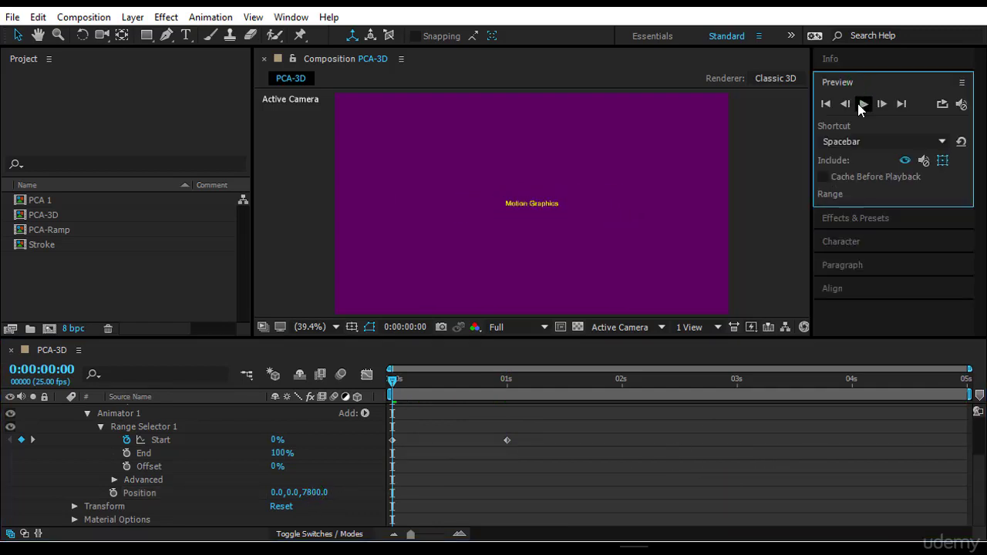
pyautogui.click(862, 104)
pyautogui.click(863, 103)
pyautogui.scroll(3, 758, 445)
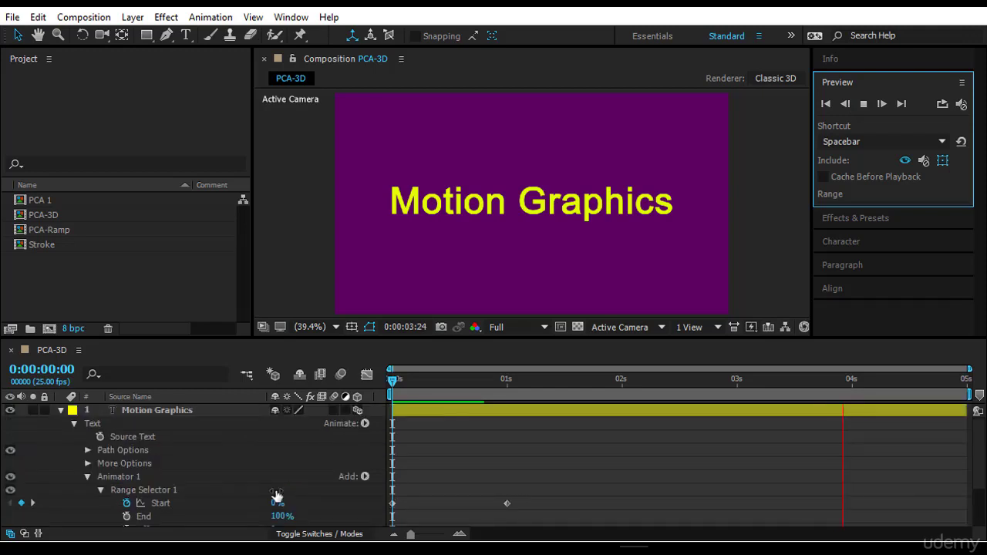
pyautogui.scroll(-2, 244, 513)
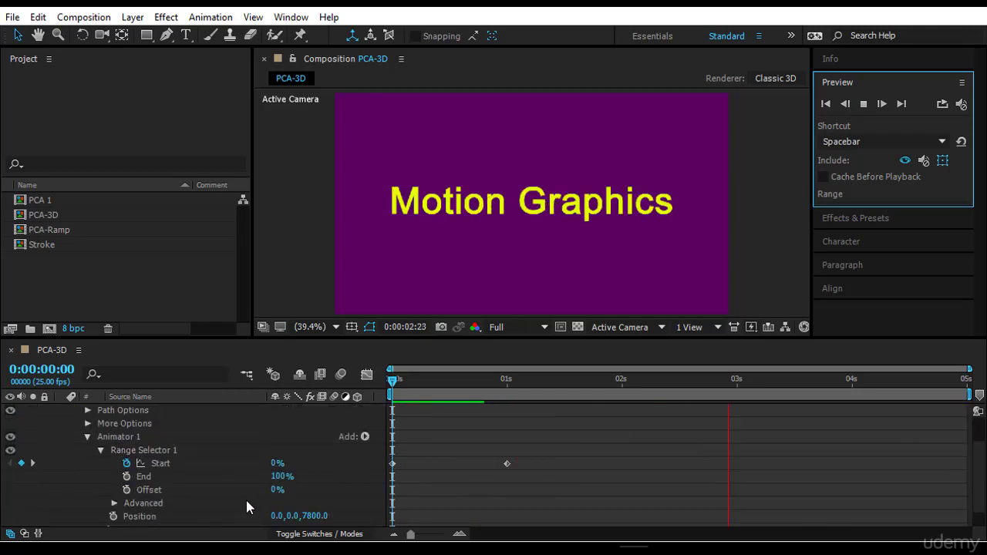
pyautogui.scroll(2, 250, 495)
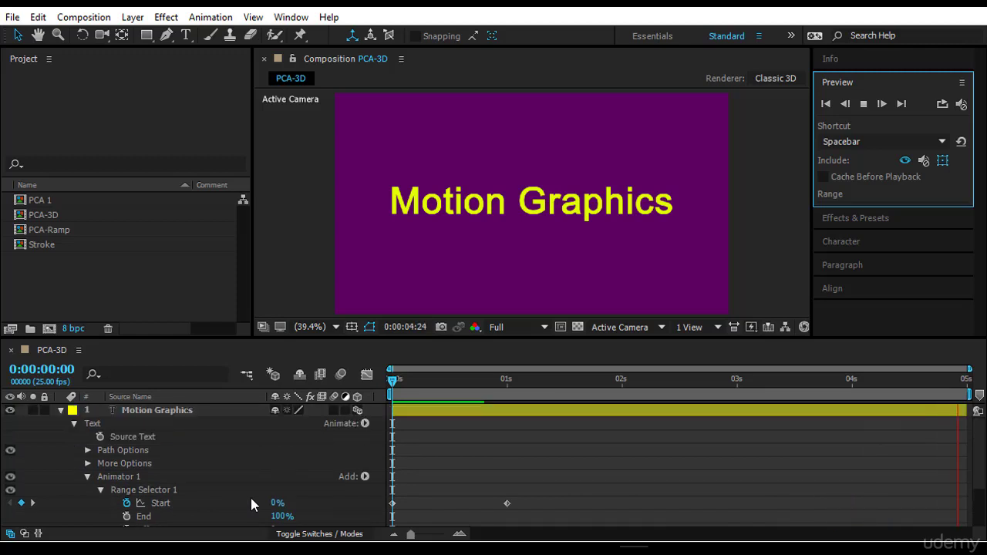
pyautogui.scroll(-3, 186, 467)
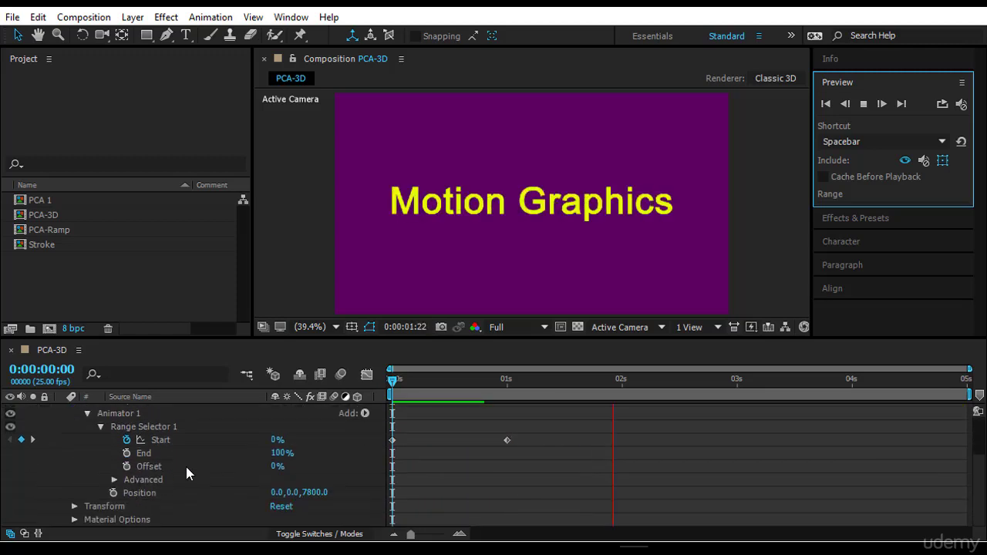
# - Set the range selector's Advanced Based On option to Words
pyautogui.click(113, 481)
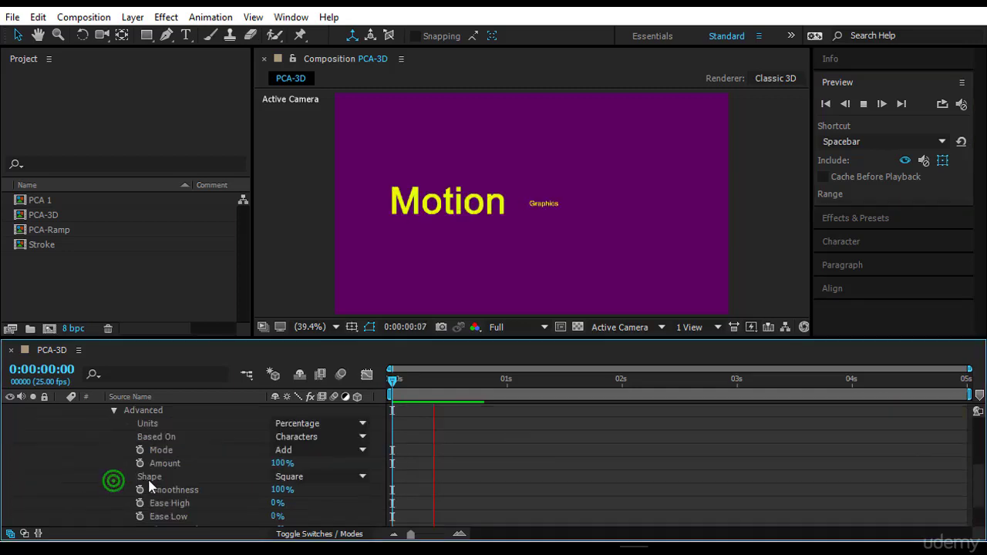
pyautogui.click(317, 439)
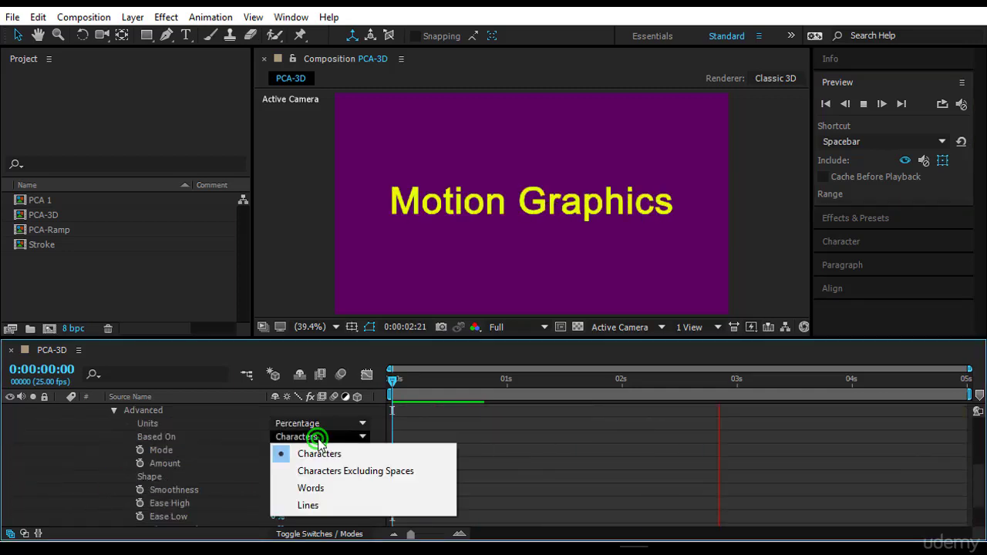
pyautogui.click(329, 488)
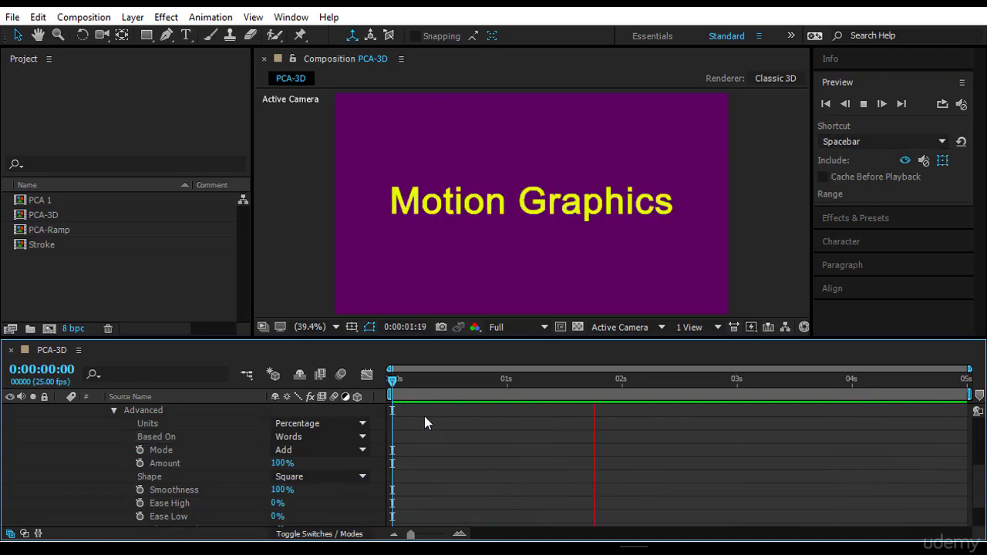
# - Preview the word-by-word fly-in from the start, then collapse Range Selector 1
pyautogui.click(393, 380)
pyautogui.press('space')
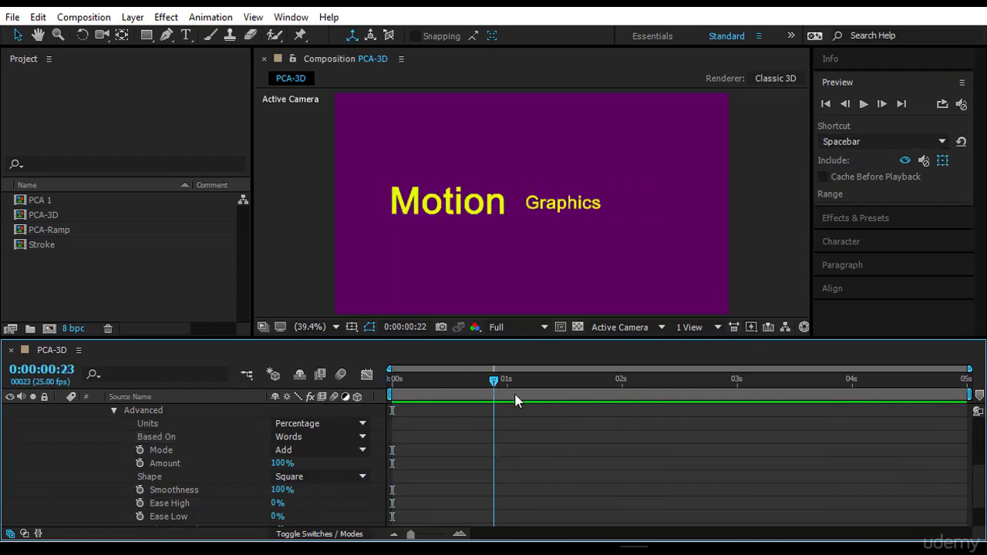
pyautogui.click(466, 379)
pyautogui.click(551, 458)
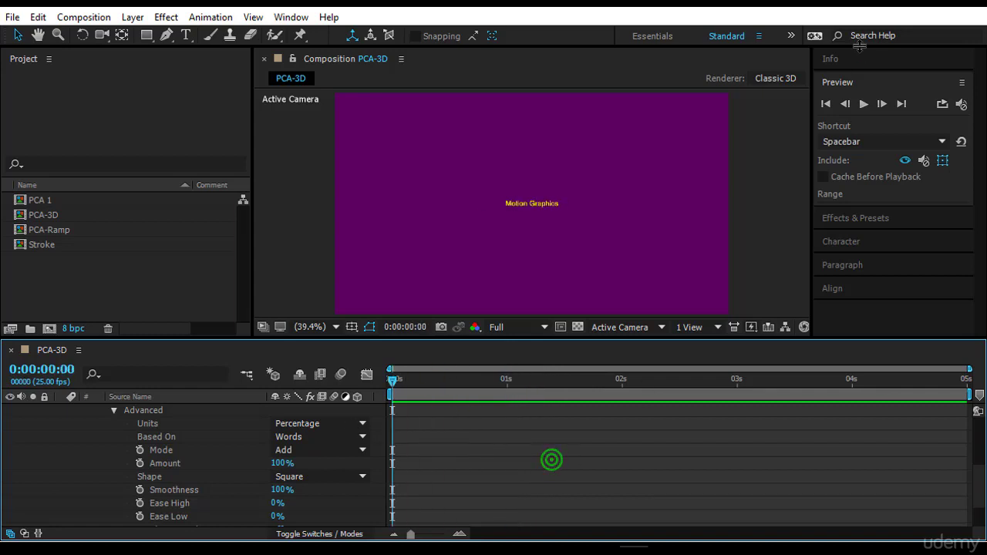
pyautogui.click(864, 103)
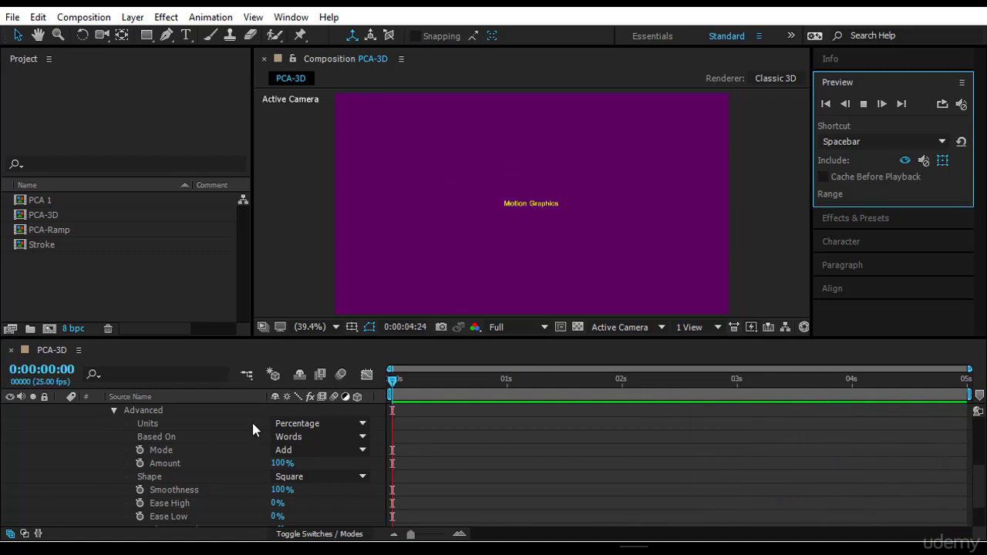
pyautogui.scroll(2, 233, 435)
pyautogui.scroll(-2, 233, 436)
pyautogui.scroll(2, 233, 436)
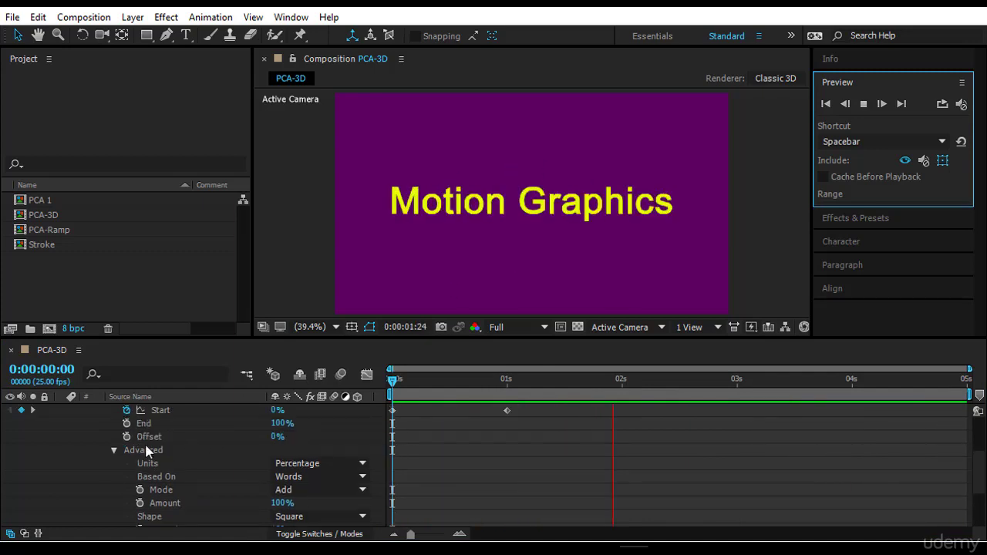
pyautogui.scroll(4, 97, 467)
pyautogui.click(100, 476)
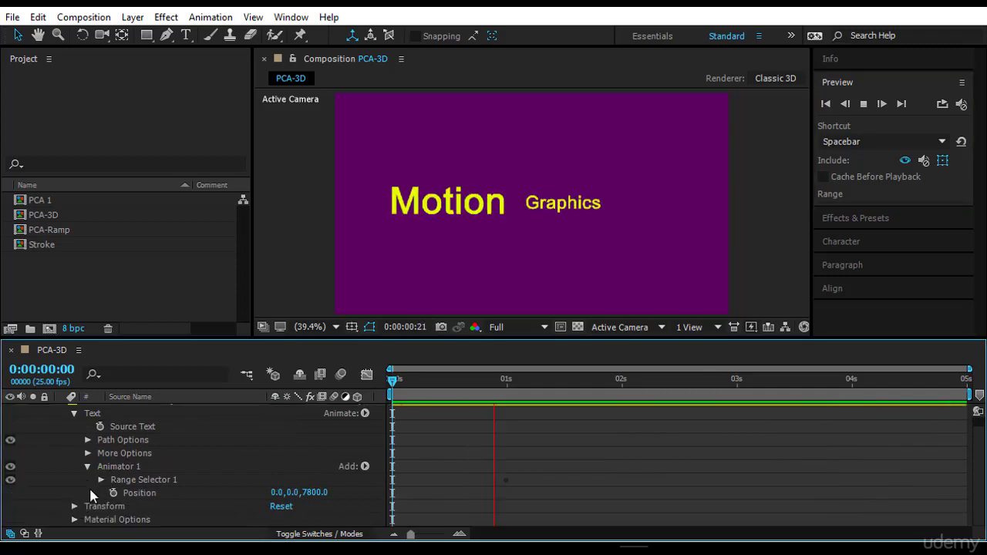
# - Add an Opacity property to Animator 1 and set it to 0%
pyautogui.click(167, 470)
pyautogui.click(363, 466)
pyautogui.moveTo(374, 472)
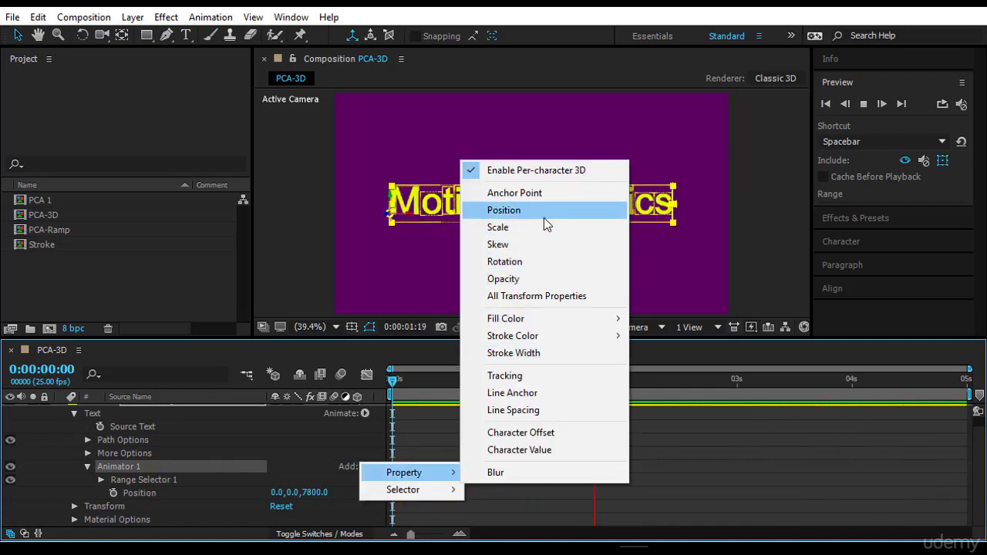
pyautogui.click(544, 279)
pyautogui.scroll(-1, 286, 480)
pyautogui.moveTo(282, 493); pyautogui.dragTo(203, 494)
pyautogui.click(550, 481)
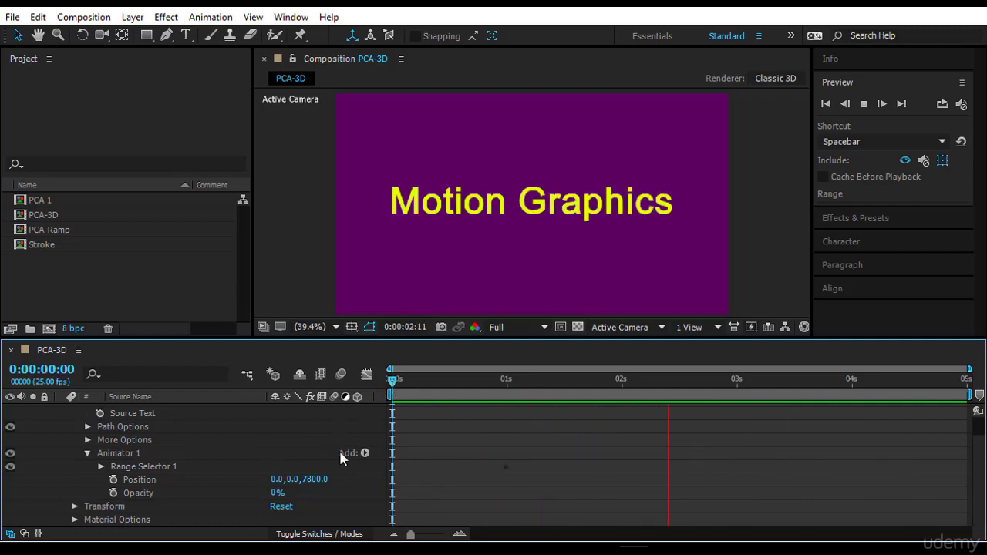
# - Add X, Y and Z Rotation properties to Animator 1
pyautogui.click(364, 454)
pyautogui.moveTo(416, 459)
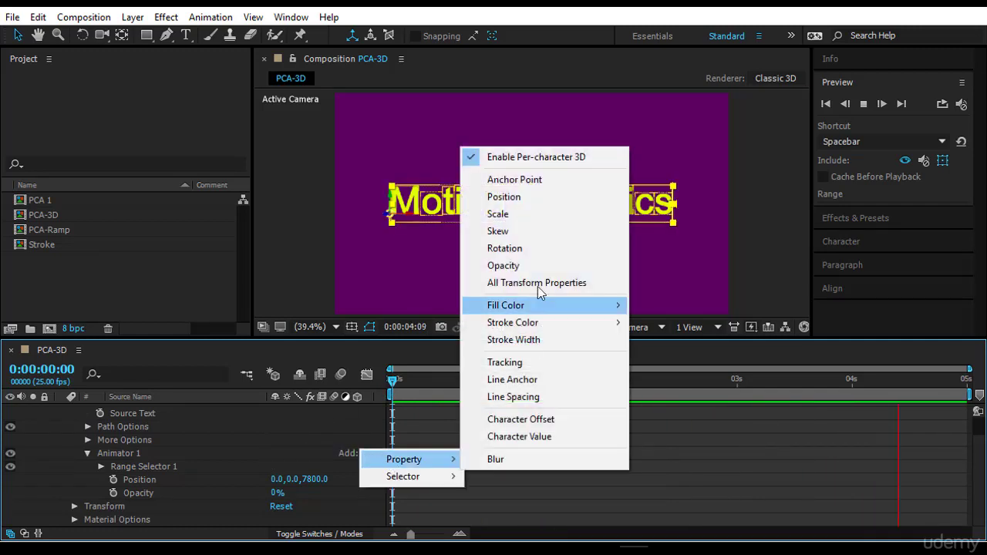
pyautogui.click(542, 255)
# - Delete the animator's 0,0,7800 Position property and play the result
pyautogui.scroll(-1, 301, 481)
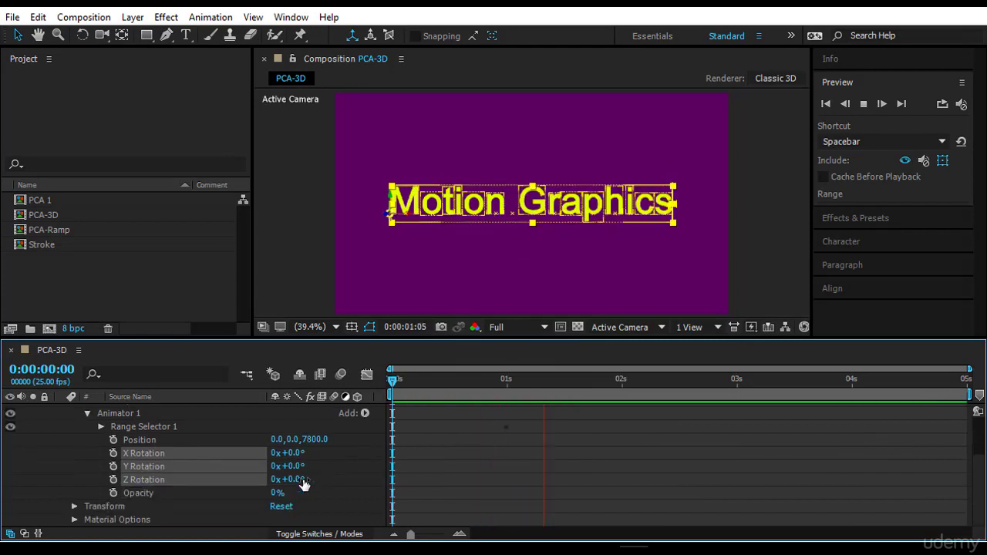
pyautogui.click(152, 440)
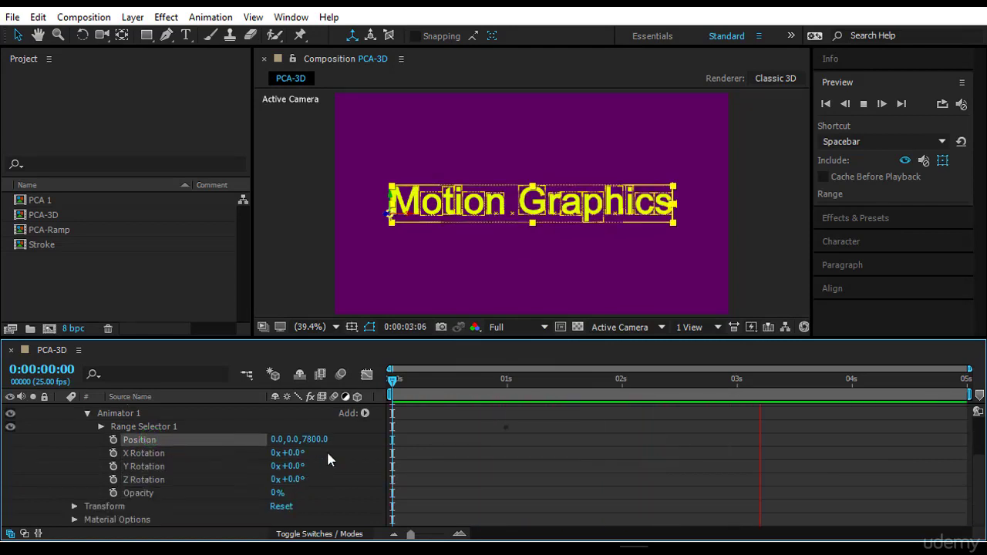
pyautogui.press('Delete')
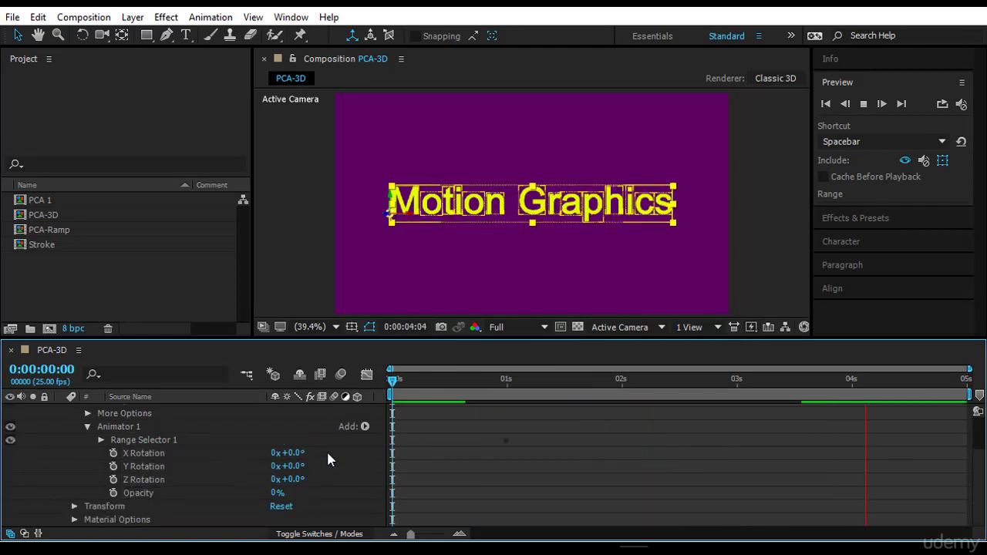
pyautogui.click(392, 379)
pyautogui.press('space')
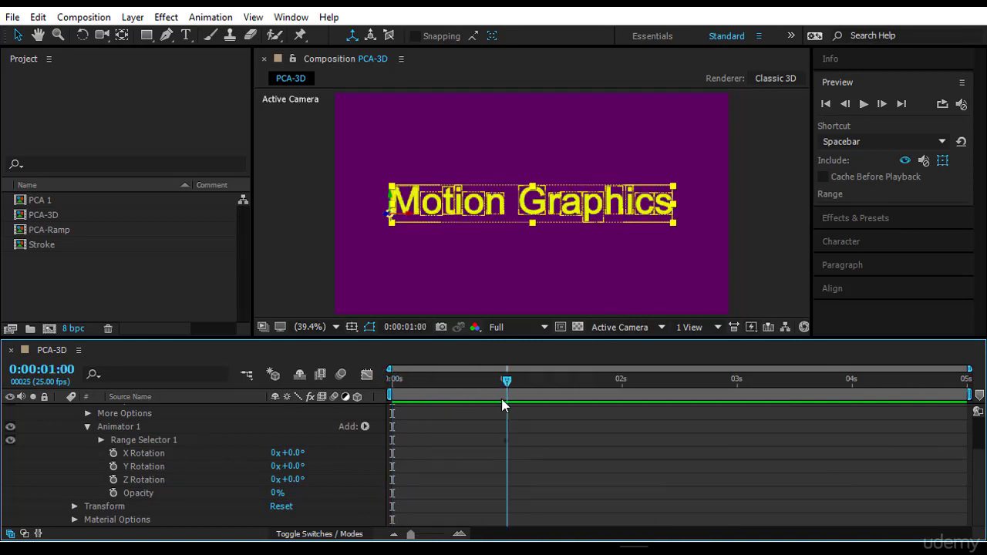
pyautogui.press('space')
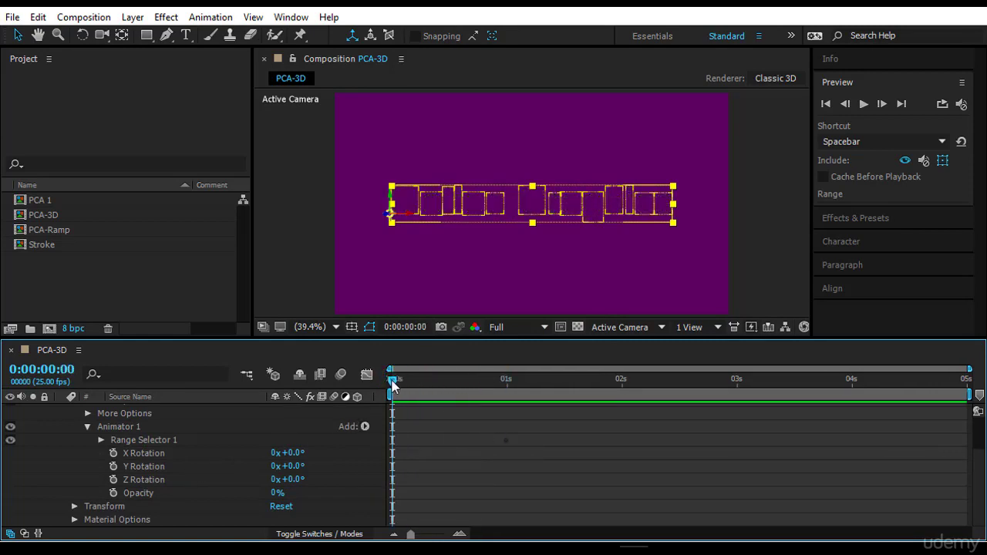
# - Test Opacity 100% and Y Rotation -90°, then set Opacity back to 0% and preview
pyautogui.moveTo(276, 494); pyautogui.dragTo(371, 492)
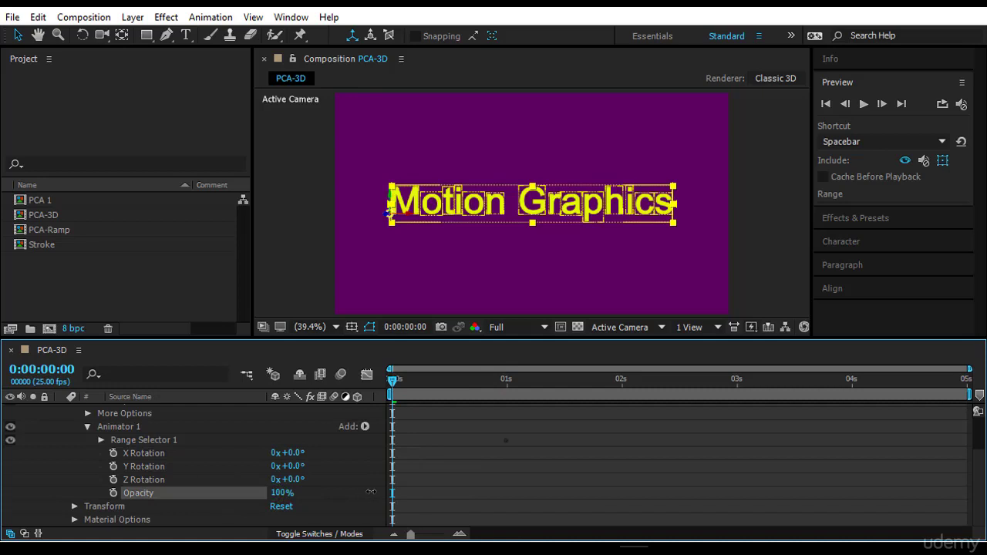
pyautogui.click(294, 466)
pyautogui.press('Return')
pyautogui.click(818, 465)
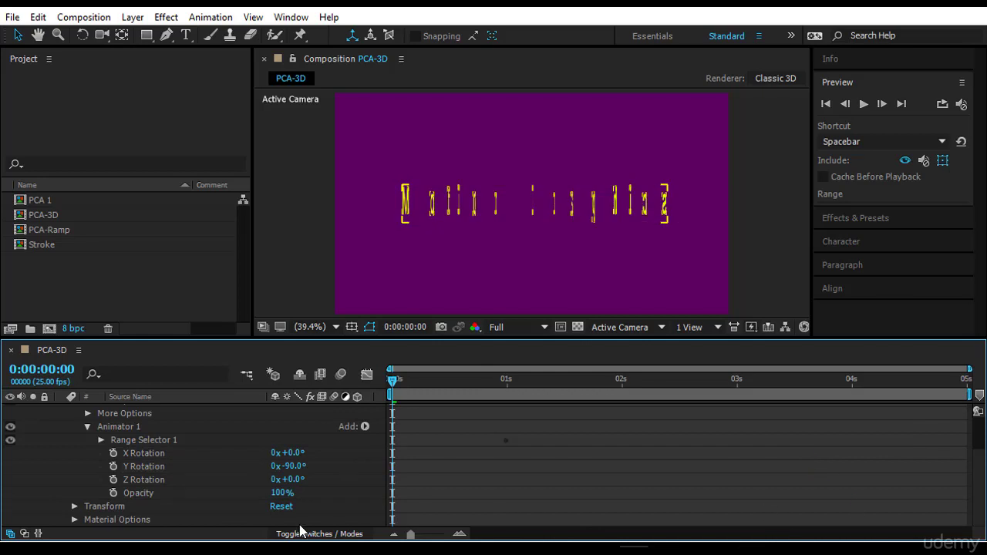
pyautogui.click(282, 493)
pyautogui.write('0')
pyautogui.press('Return')
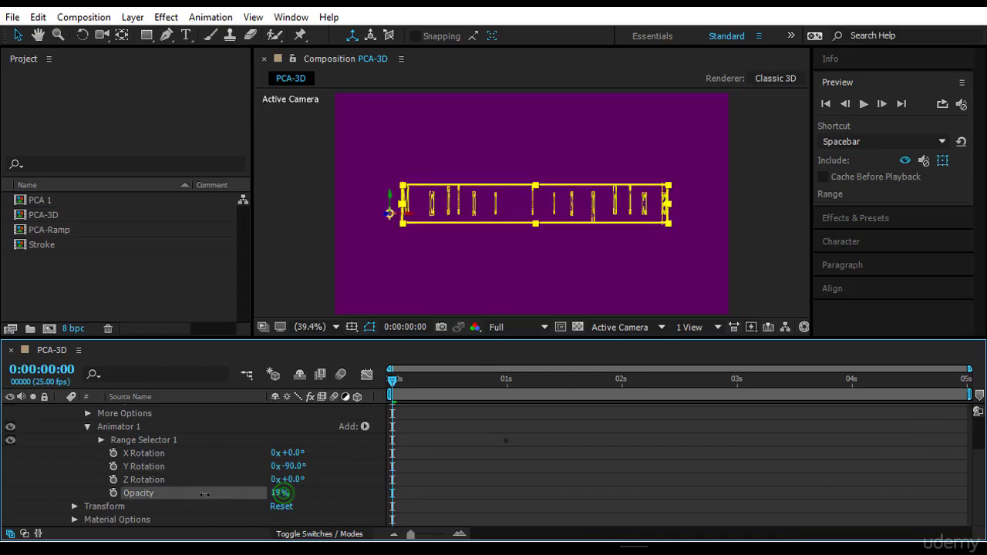
pyautogui.click(482, 469)
pyautogui.click(863, 105)
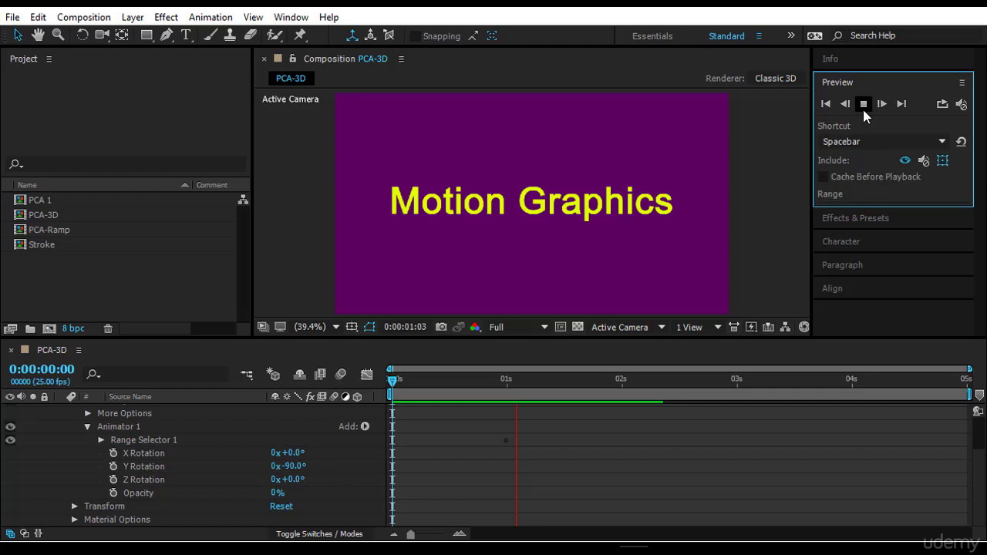
# - Reset the animator's Y Rotation to 0°
pyautogui.click(293, 466)
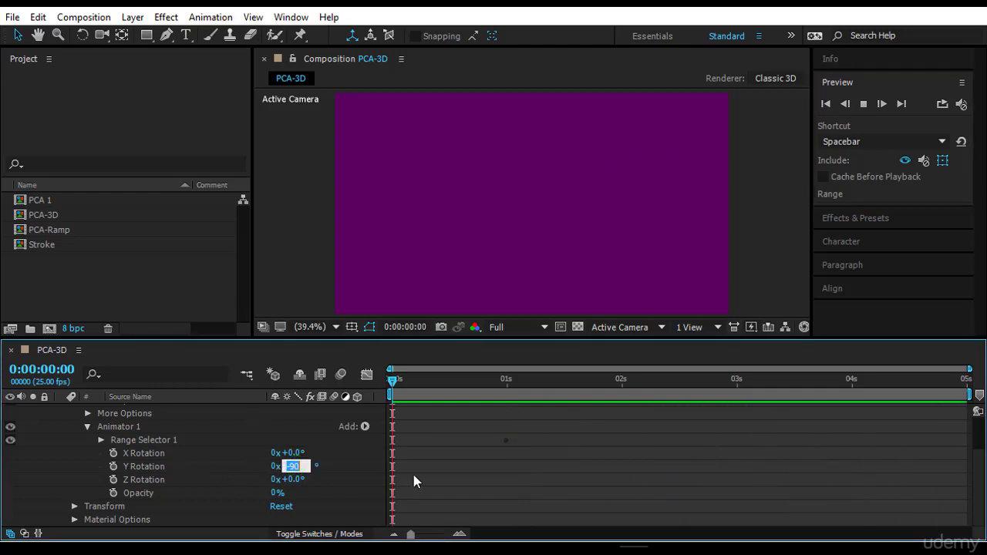
pyautogui.write('0')
pyautogui.press('Return')
# - Set both X and Y Rotation on Animator 1 to -90°
pyautogui.click(294, 453)
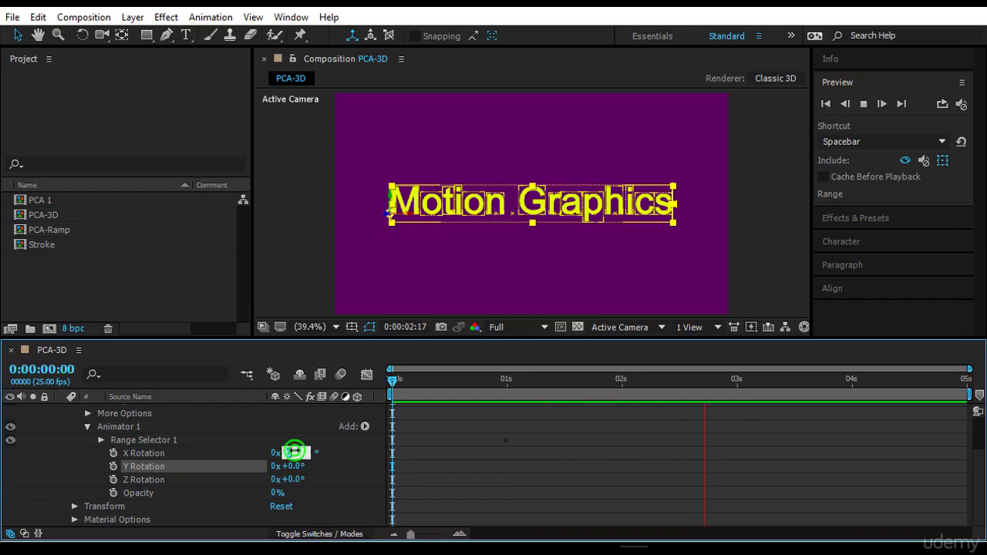
pyautogui.write('-90')
pyautogui.press('Return')
pyautogui.click(635, 526)
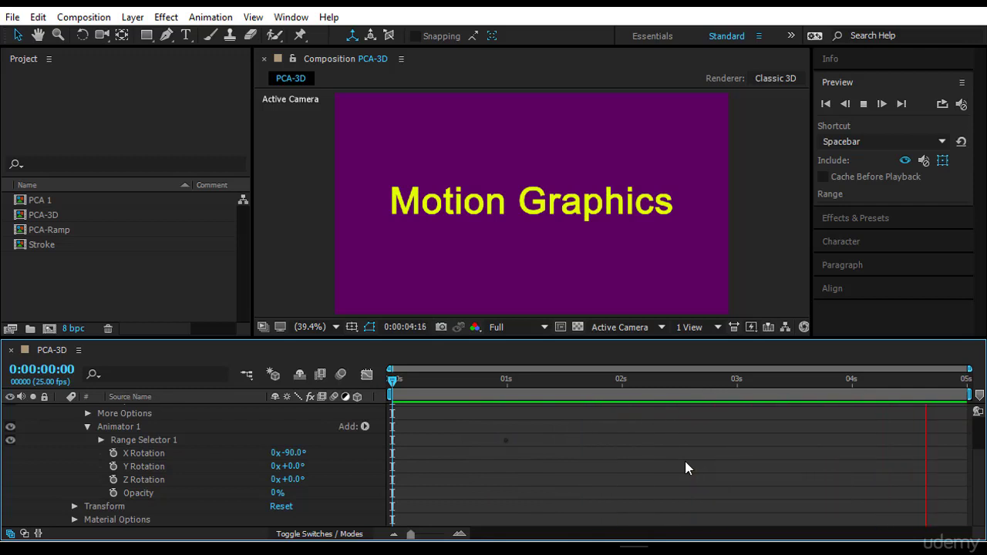
pyautogui.click(289, 465)
pyautogui.write('-9')
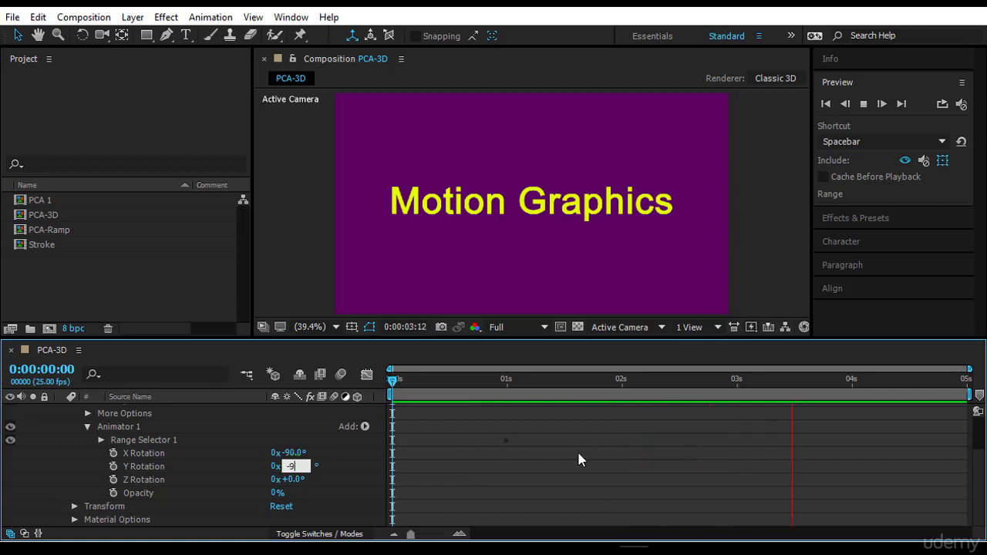
pyautogui.write('0')
pyautogui.press('Return')
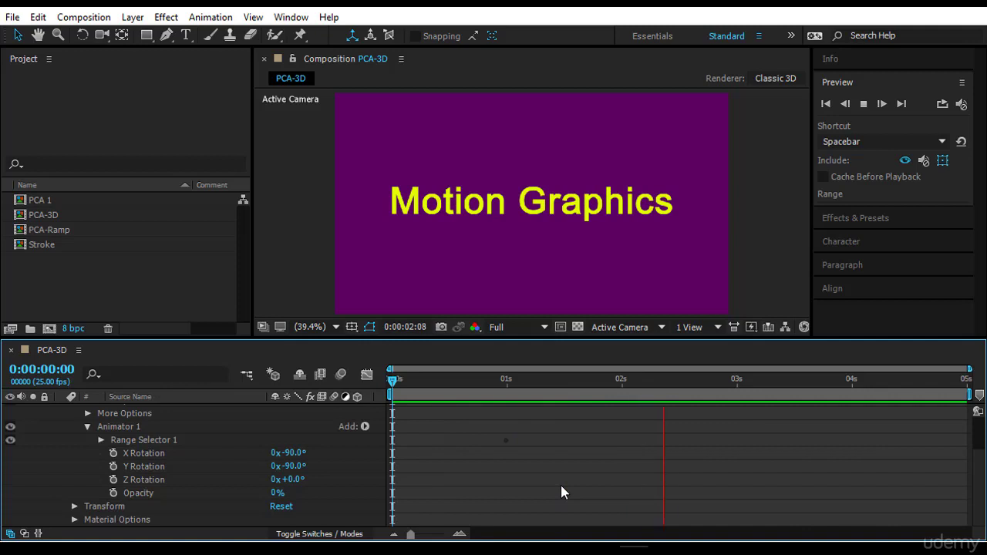
# - Add a Position property at 0,0,1600 to Animator 1 and preview the fly-in
pyautogui.click(362, 426)
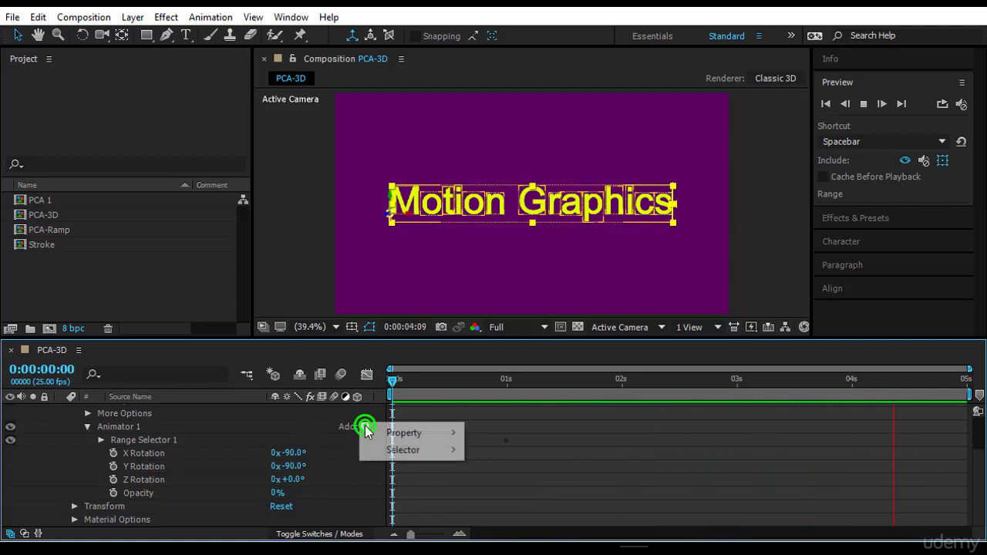
pyautogui.moveTo(379, 433)
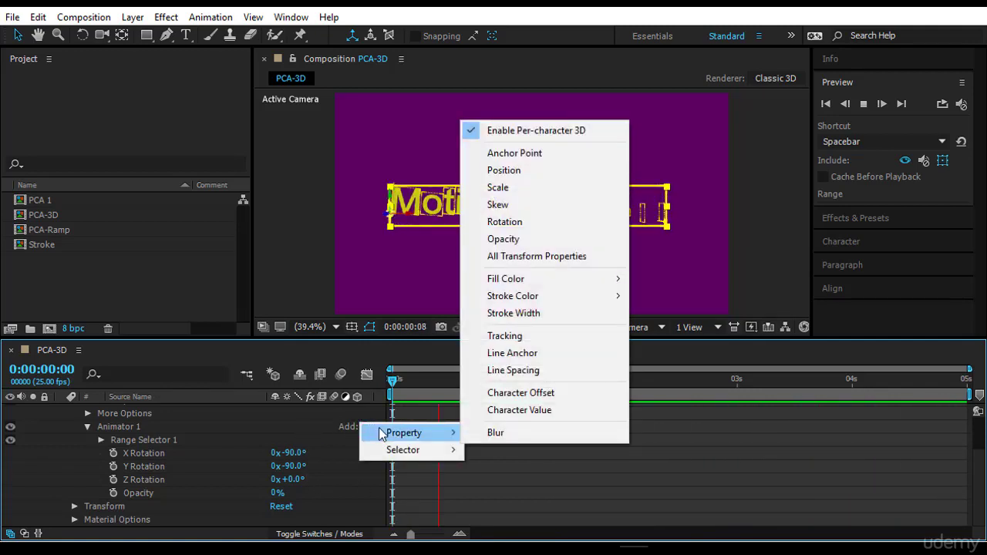
pyautogui.click(562, 171)
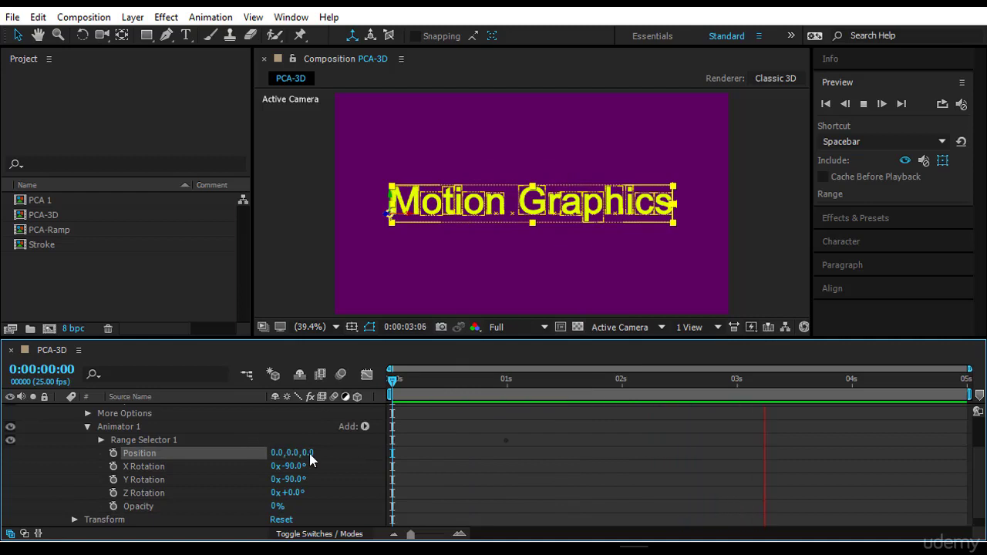
pyautogui.click(309, 453)
pyautogui.moveTo(329, 458); pyautogui.dragTo(422, 449)
pyautogui.click(392, 382)
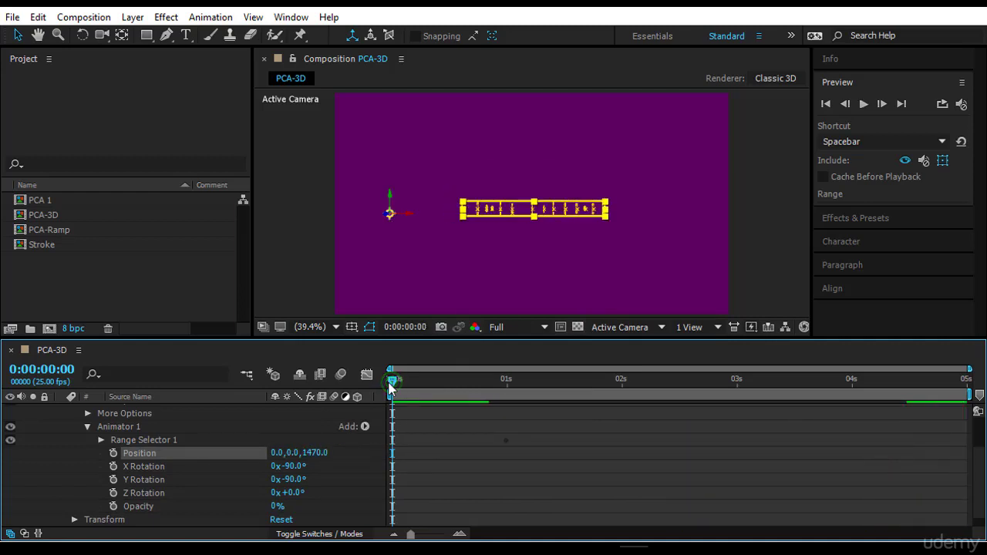
pyautogui.click(463, 473)
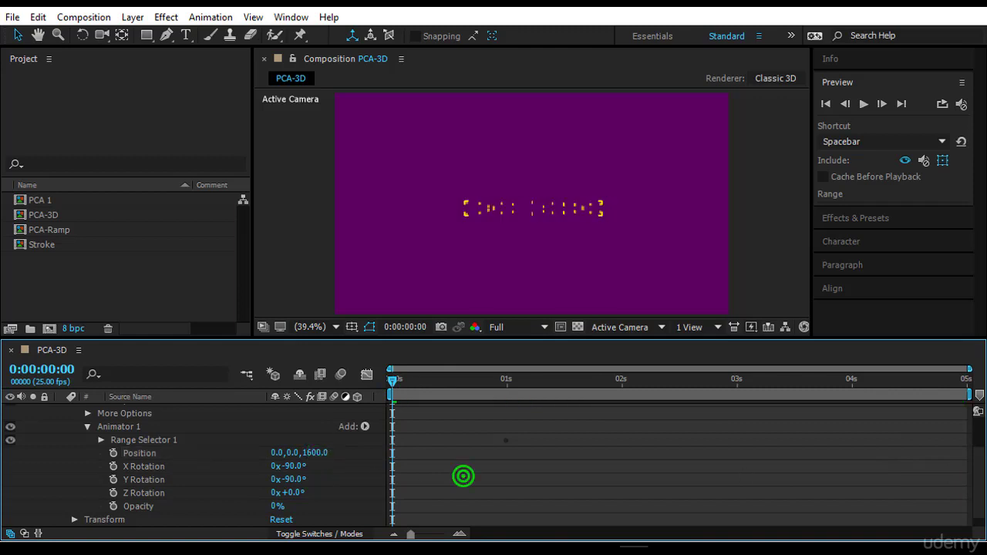
pyautogui.click(865, 103)
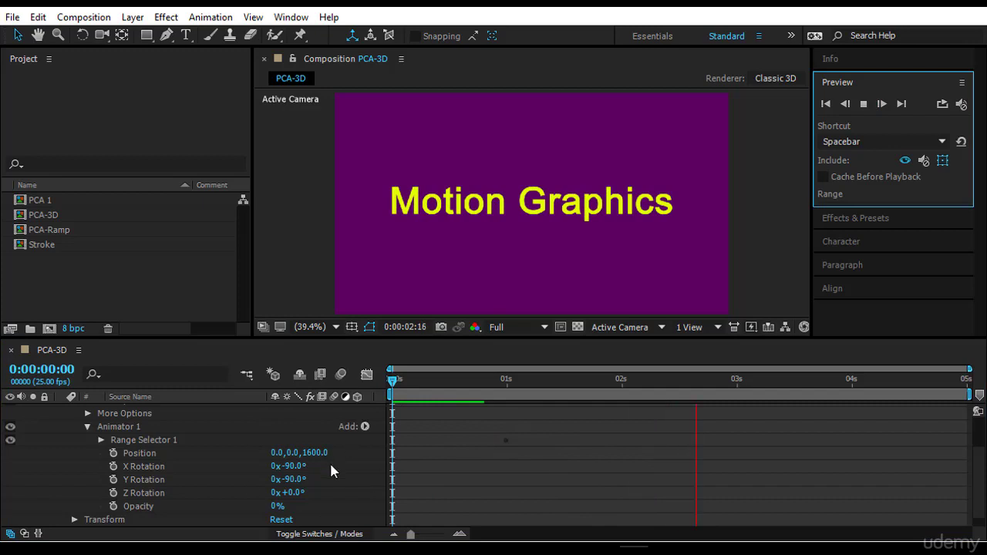
# - Add an Anchor Point of 0,600,0 to Animator 1 and preview the offset swing
pyautogui.click(365, 427)
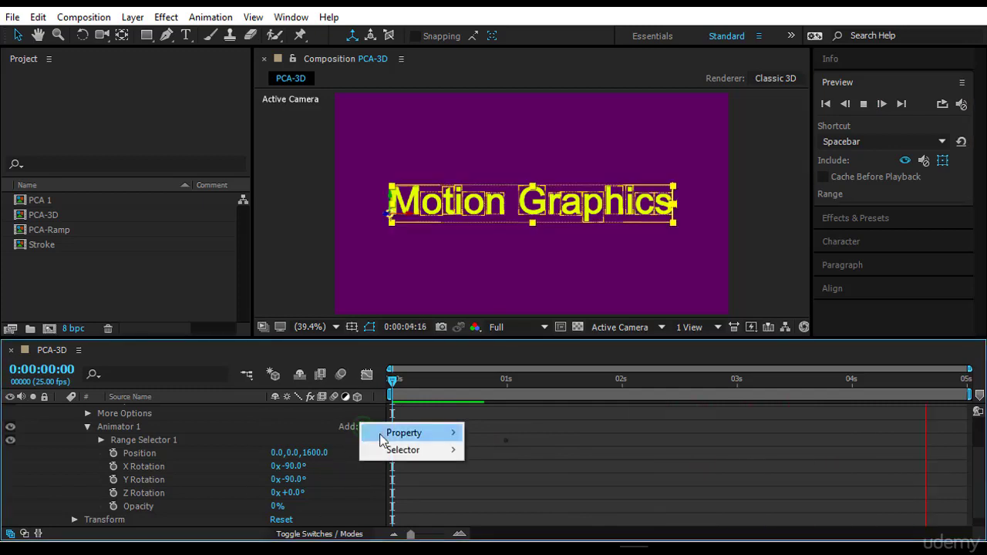
pyautogui.moveTo(401, 433)
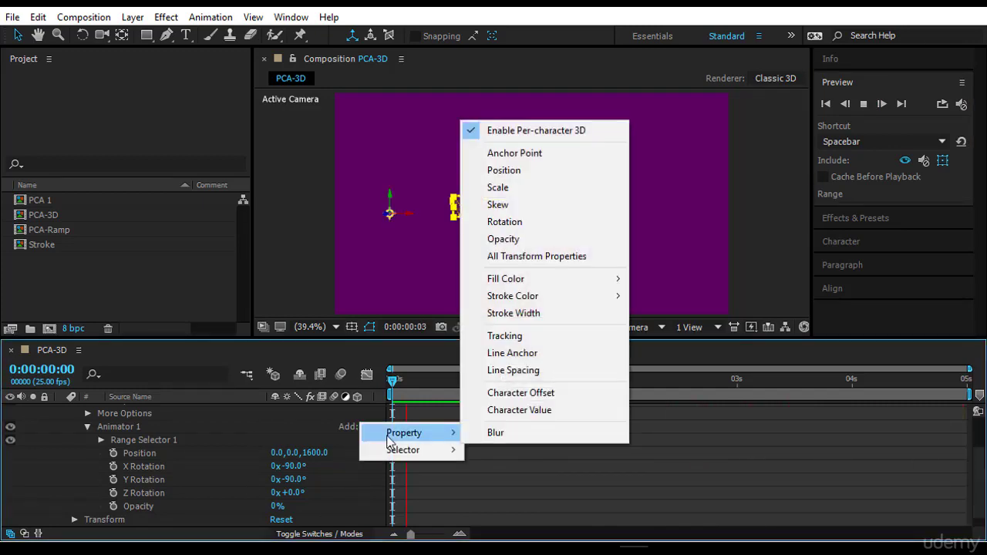
pyautogui.click(556, 153)
pyautogui.press('space')
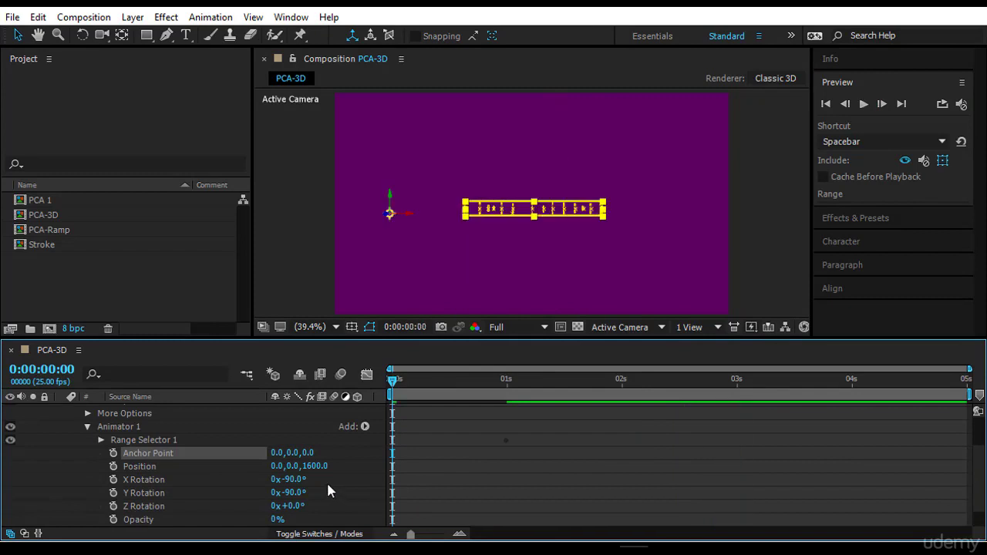
pyautogui.moveTo(290, 453); pyautogui.dragTo(561, 483)
pyautogui.click(865, 103)
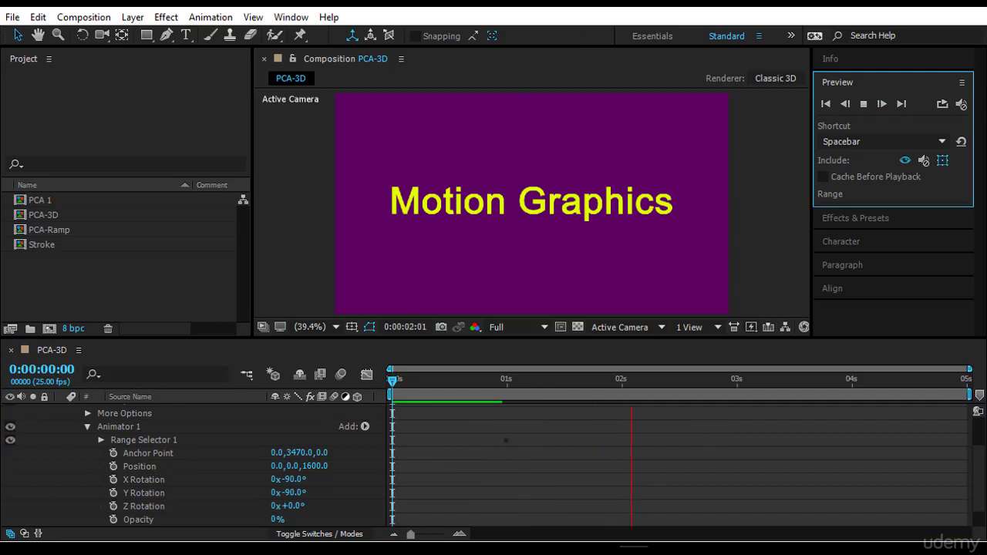
pyautogui.click(301, 453)
pyautogui.write('600')
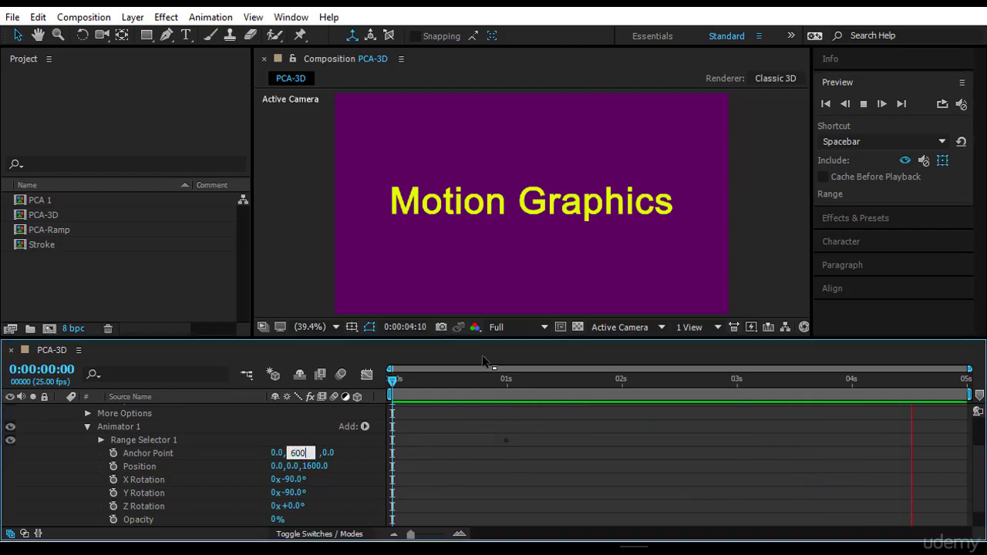
pyautogui.press('Return')
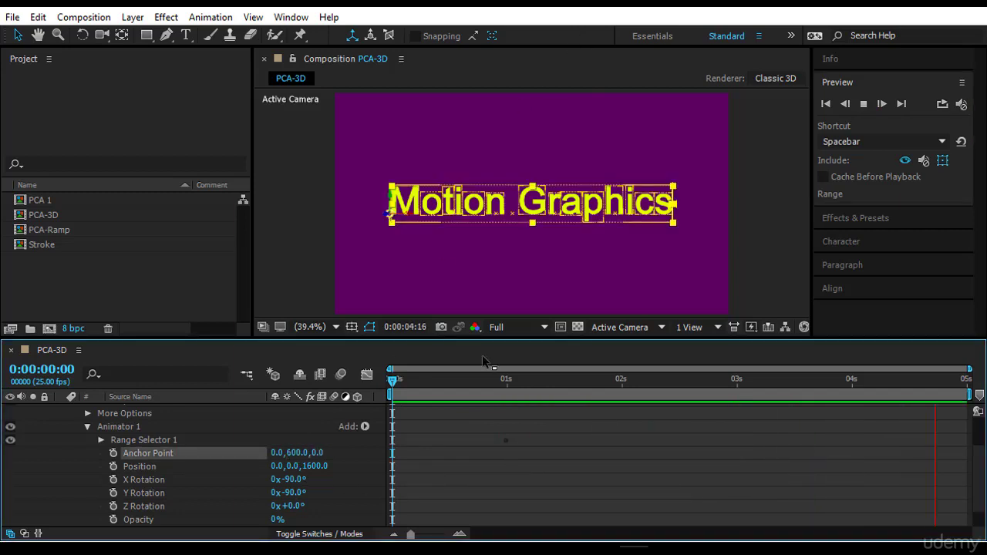
pyautogui.click(573, 493)
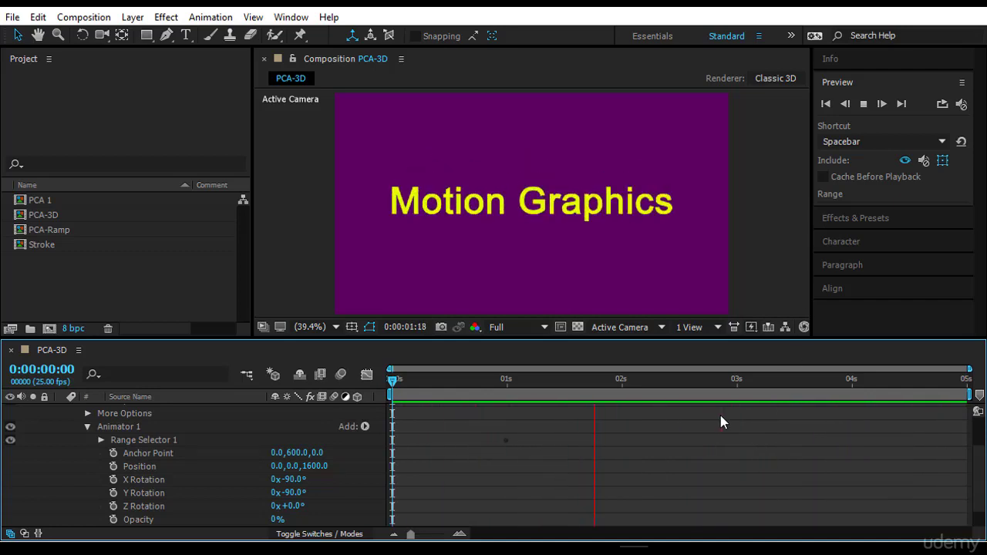
# - End the work area at 2 seconds and reset the animator's Y Rotation to 0
pyautogui.click(622, 379)
pyautogui.press('n')
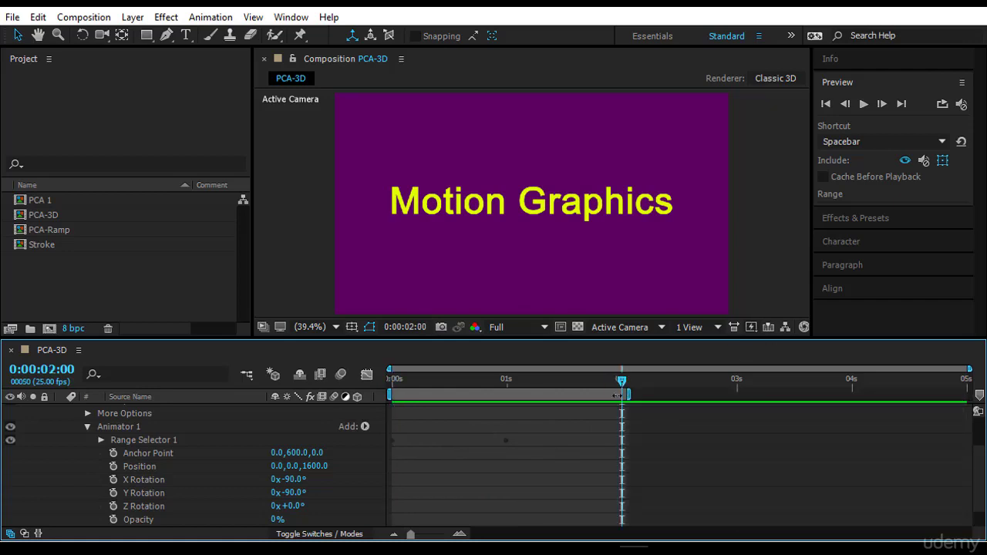
pyautogui.click(295, 493)
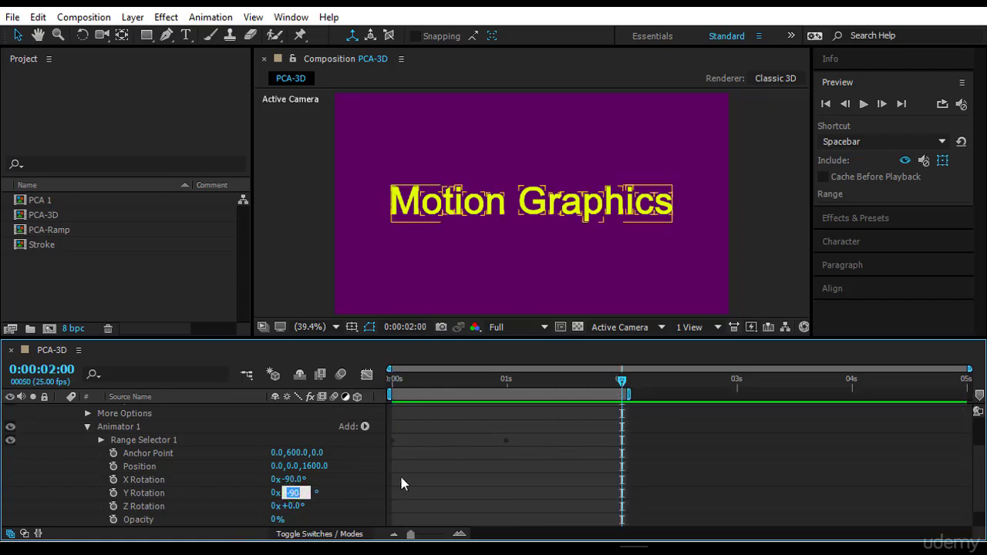
pyautogui.write('0')
pyautogui.press('Return')
pyautogui.click(560, 494)
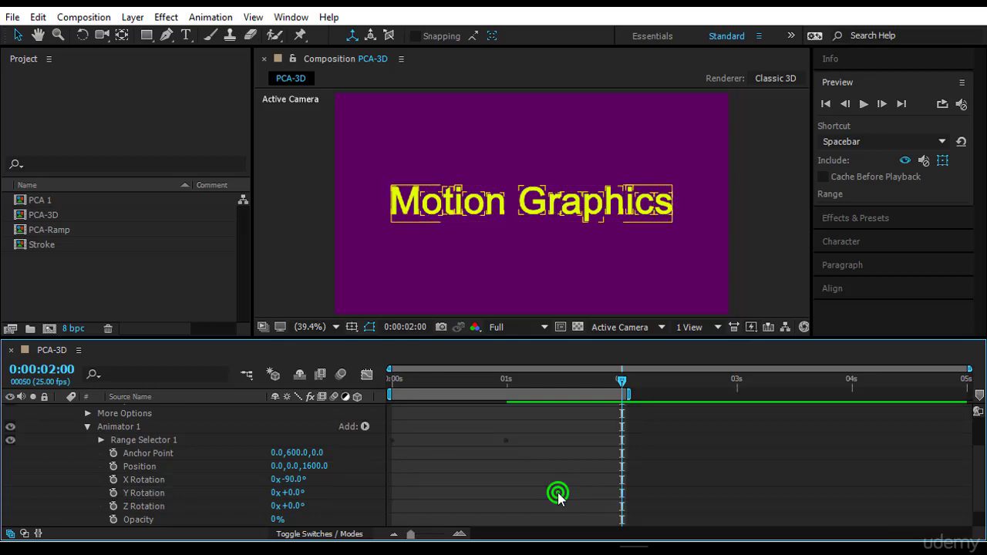
# - Preview the characters flipping only on X
pyautogui.click(861, 104)
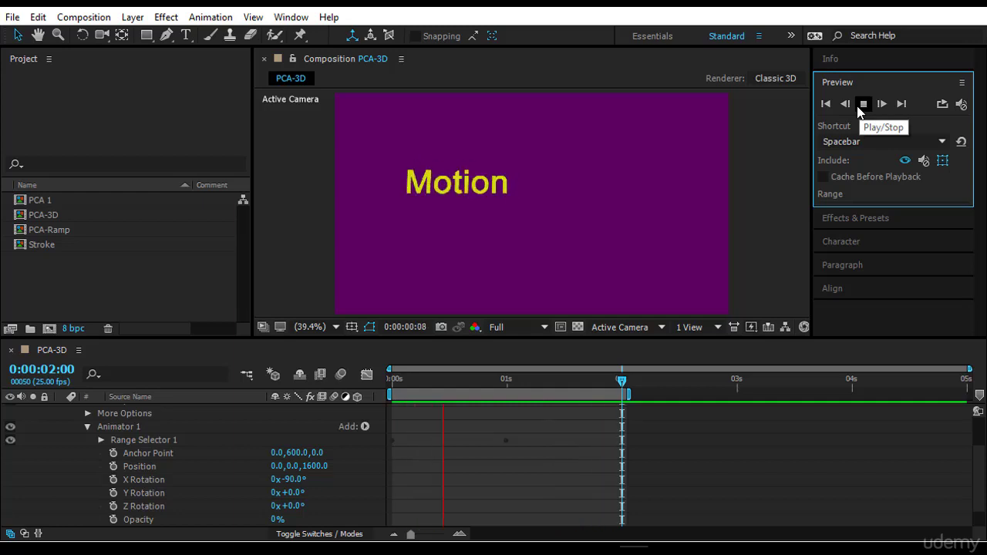
pyautogui.click(623, 382)
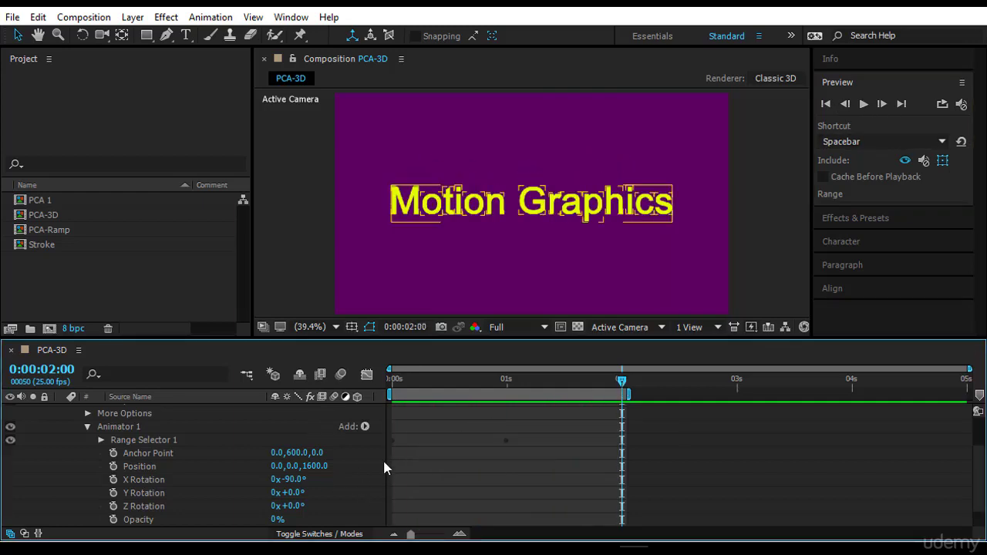
pyautogui.click(312, 468)
# - Change the animator Position from Z 1600 to a Y offset of -238 (0,-238,0)
pyautogui.write('0')
pyautogui.press('Return')
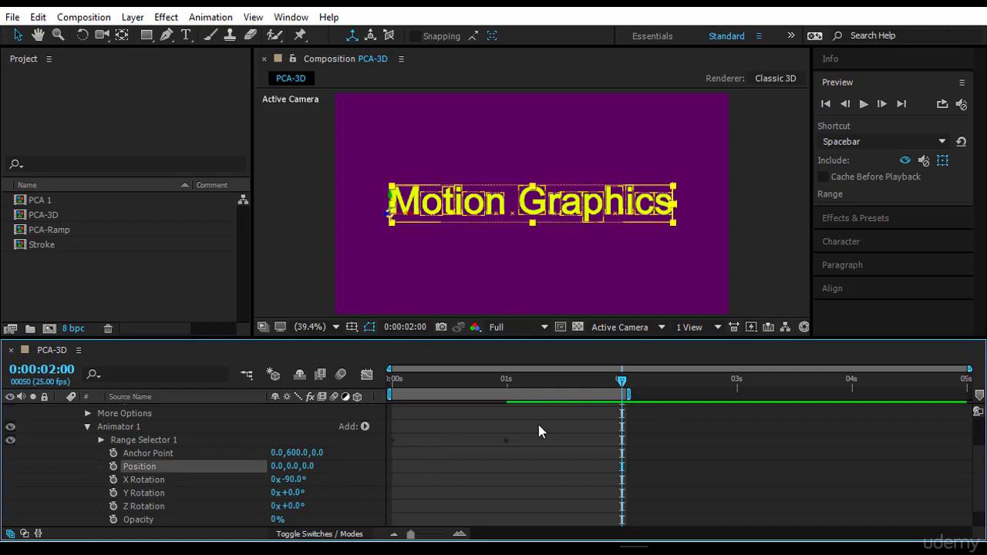
pyautogui.moveTo(617, 382); pyautogui.dragTo(393, 381)
pyautogui.moveTo(290, 467); pyautogui.dragTo(67, 505)
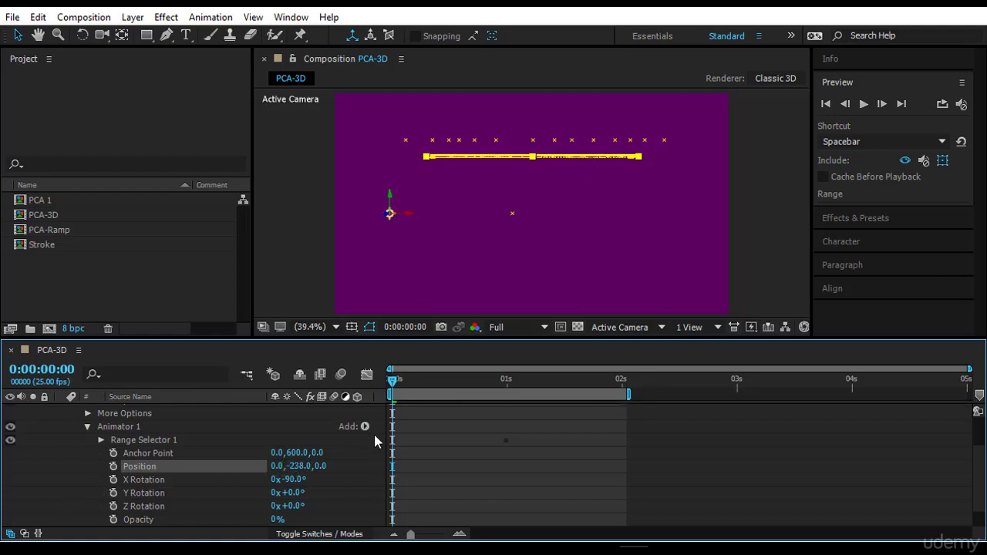
# - Preview the characters rising into place from below
pyautogui.click(540, 473)
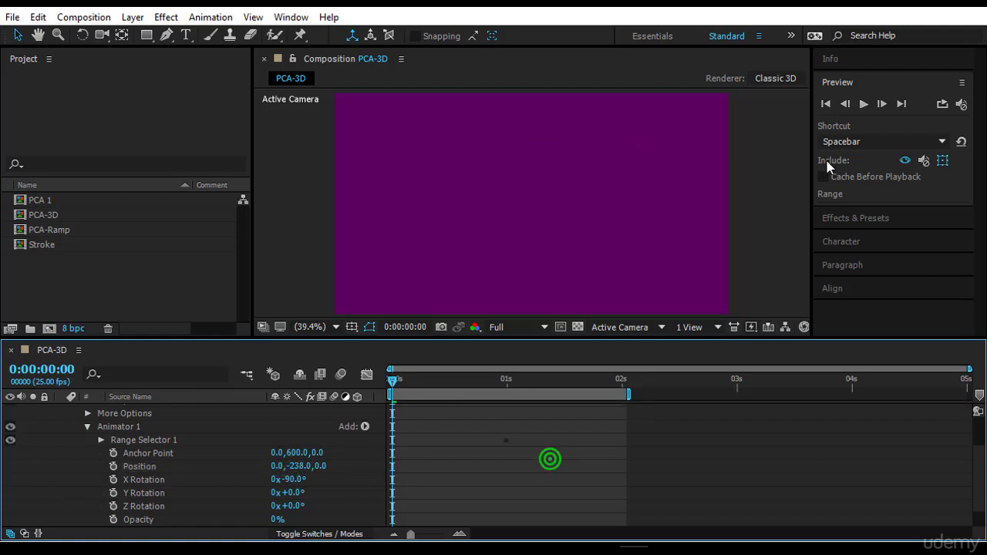
pyautogui.click(863, 104)
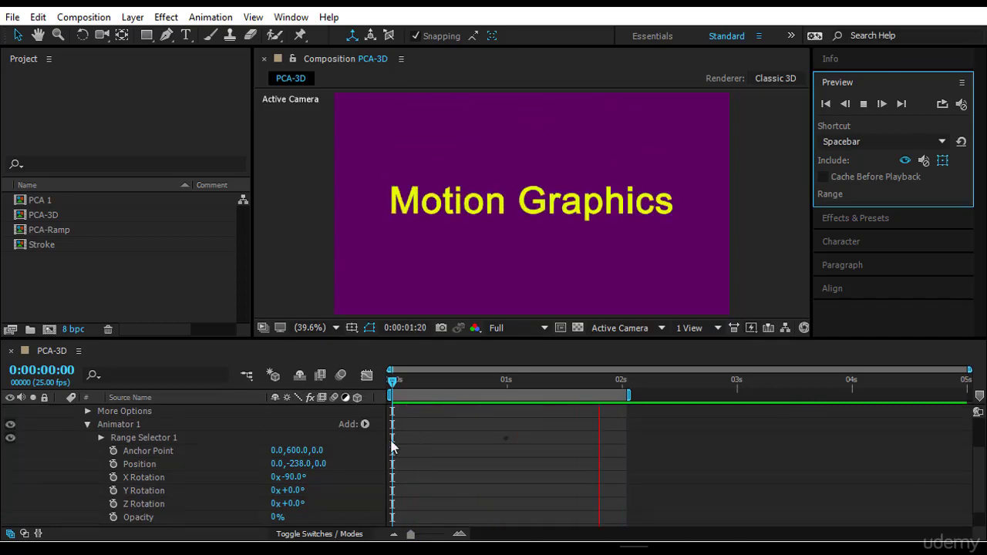
pyautogui.click(361, 423)
pyautogui.click(387, 430)
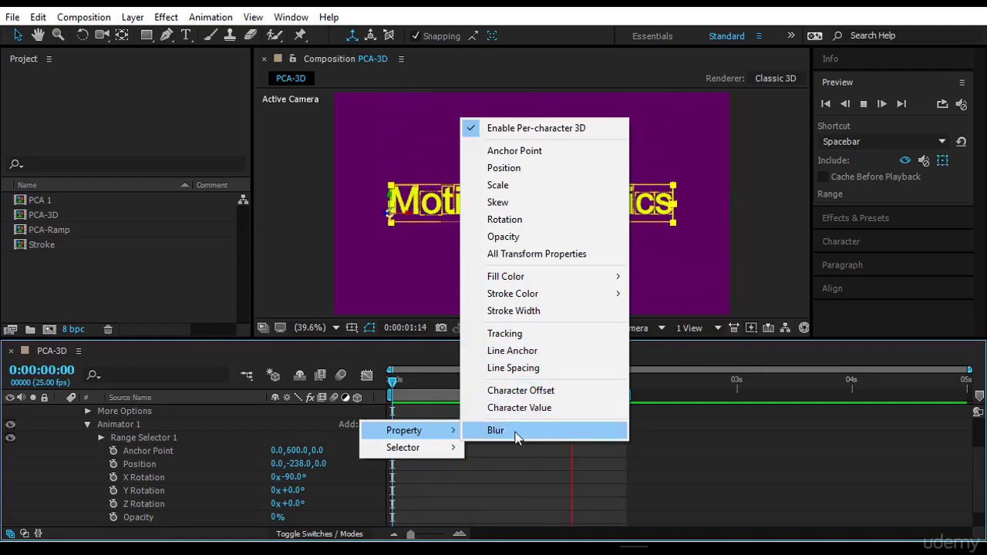
pyautogui.click(709, 452)
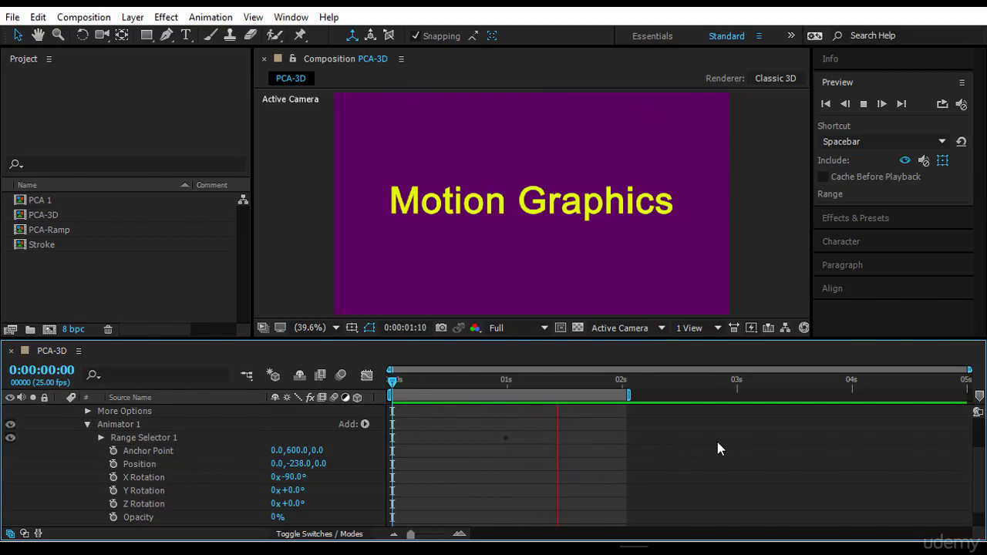